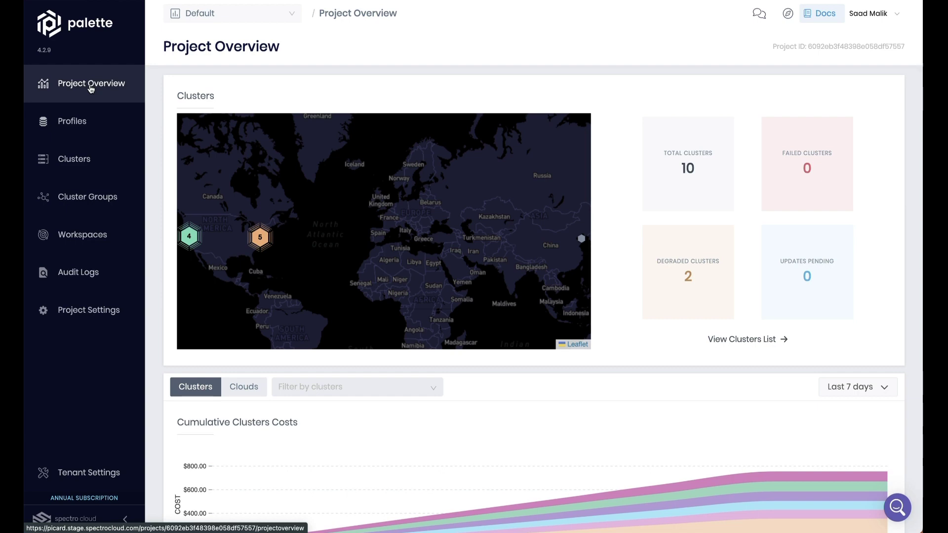
Step: Open the project's Clusters list from the left sidebar
{"action": "left_click", "coordinate": [78, 159]}
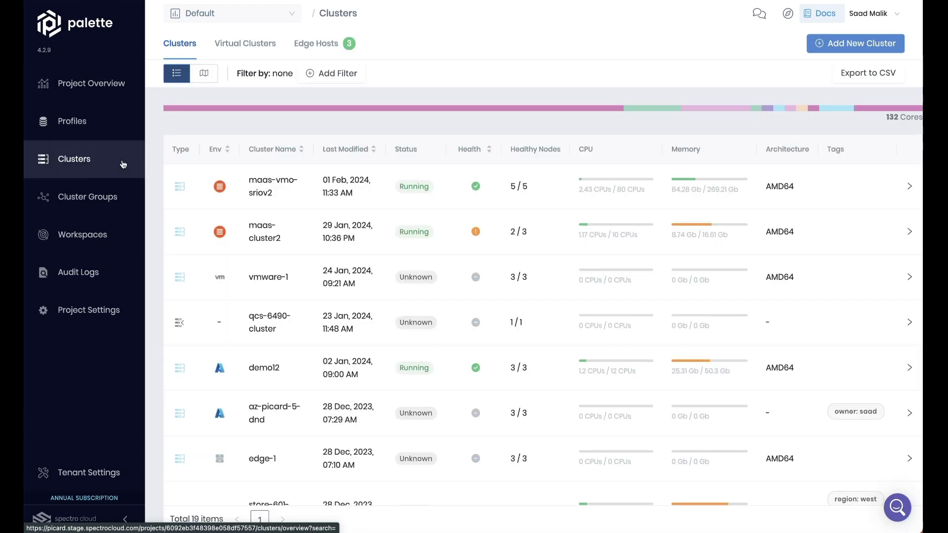
Step: Open maas-vmo-sriov2, check its Nodes and Overview, then list its virtual machines
{"action": "left_click", "coordinate": [272, 190]}
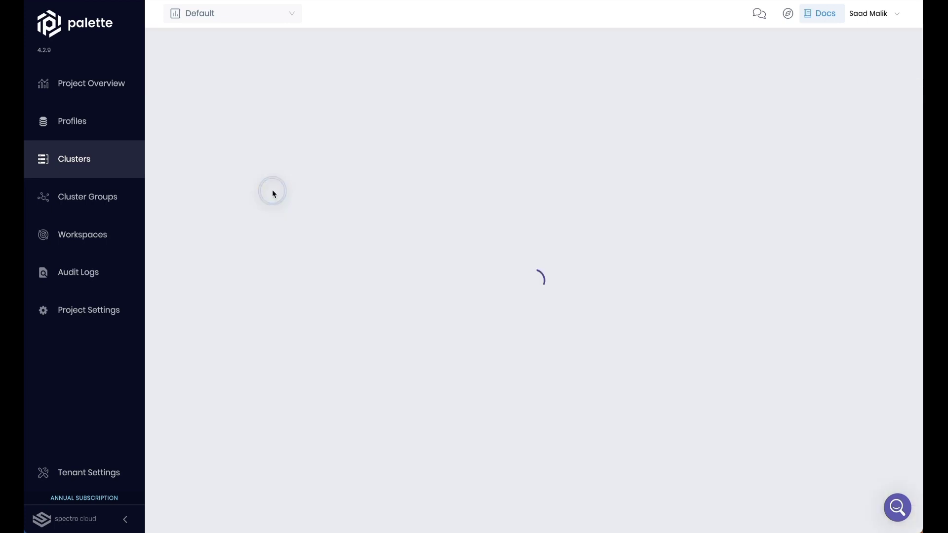
{"action": "left_click", "coordinate": [411, 44]}
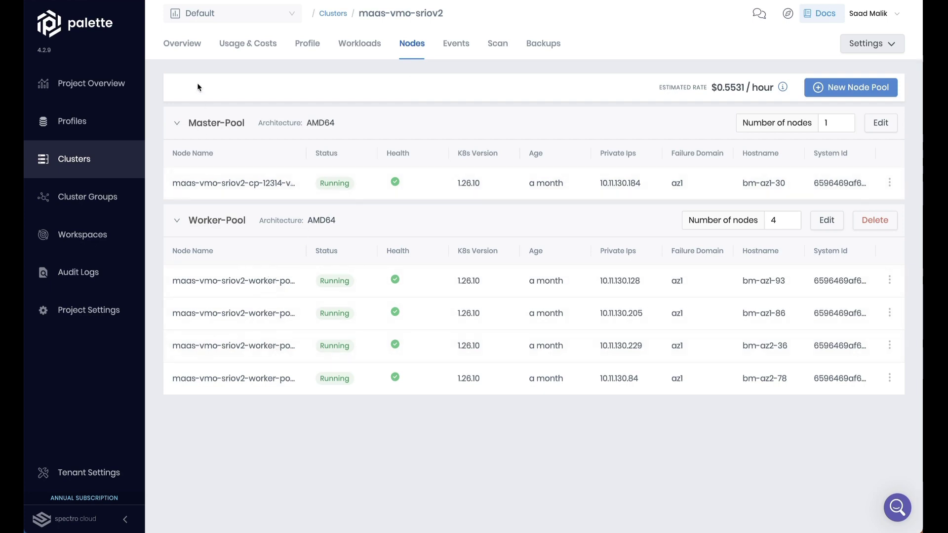
{"action": "left_click", "coordinate": [186, 48]}
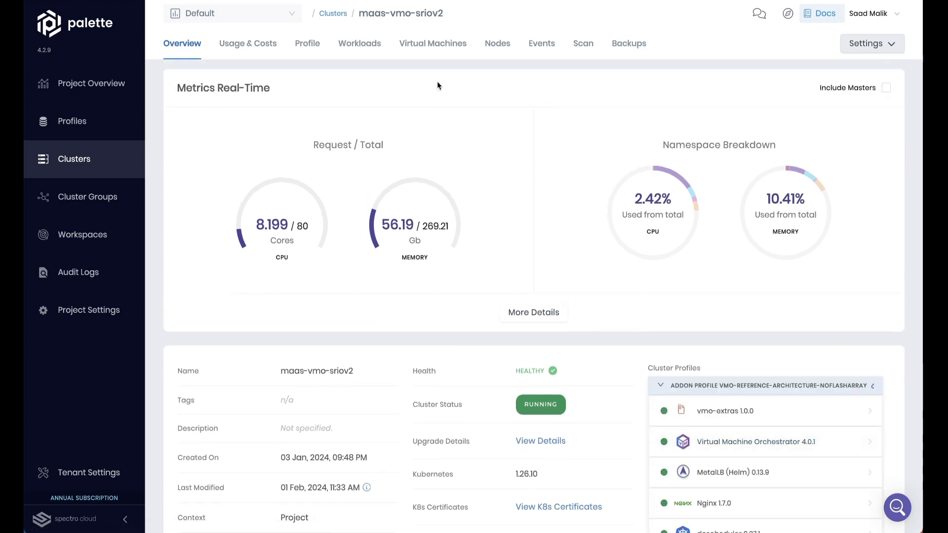
{"action": "left_click", "coordinate": [433, 53]}
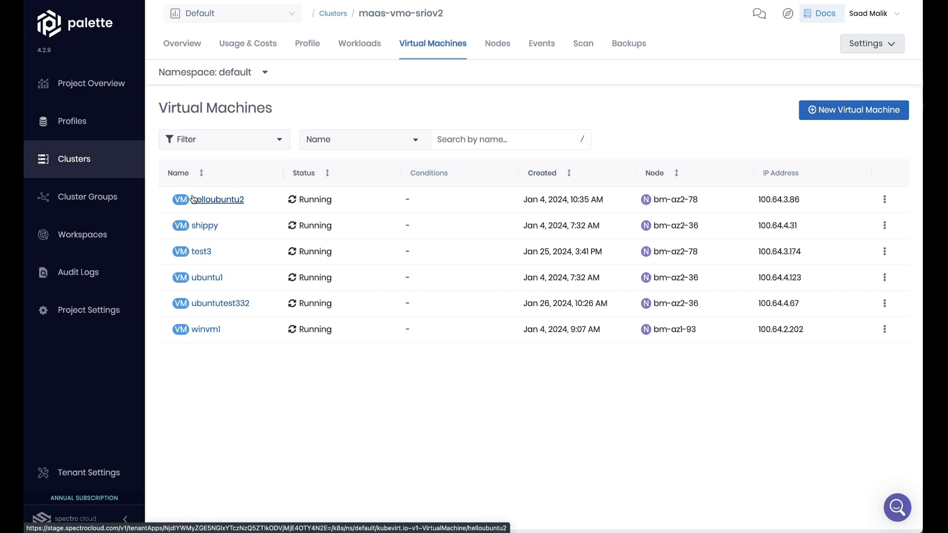
Step: Start a new VM from the Ubuntu 22.04 template and name it ubuntutest33
{"action": "left_click", "coordinate": [829, 112]}
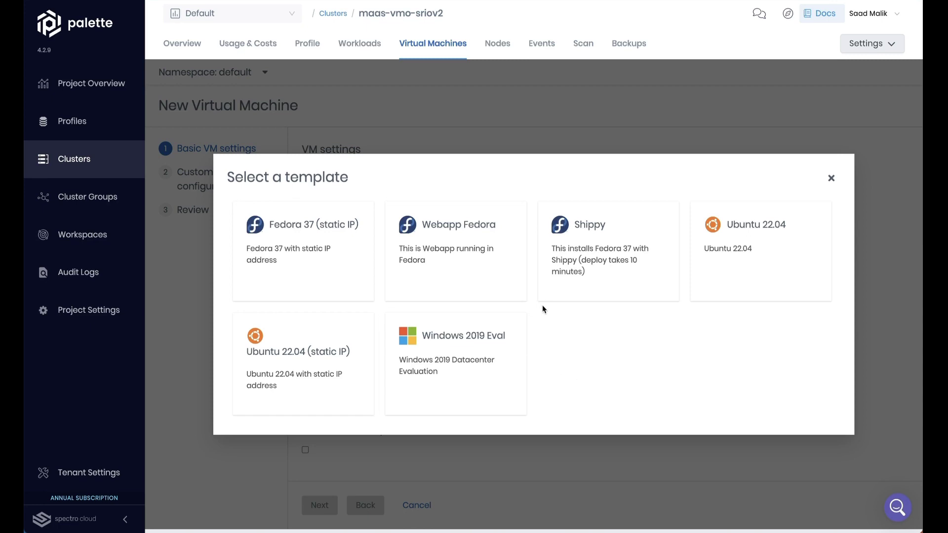
{"action": "left_click", "coordinate": [763, 248]}
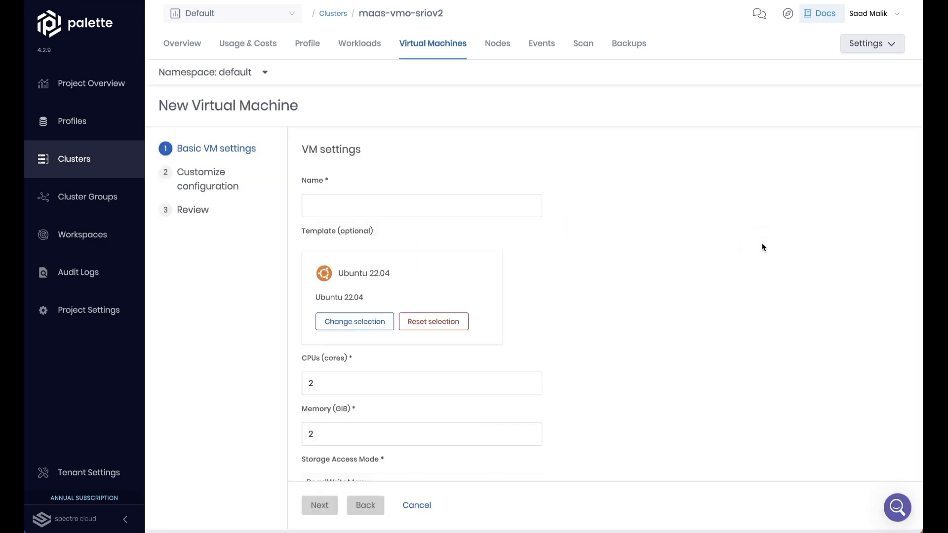
{"action": "left_click", "coordinate": [404, 205]}
{"action": "type", "text": "ubunt"}
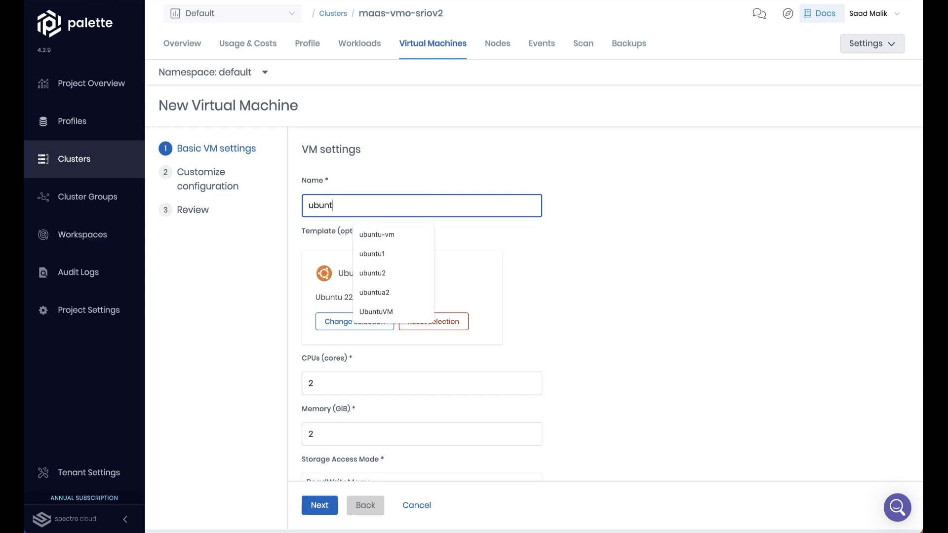
{"action": "type", "text": "utest33"}
{"action": "left_click", "coordinate": [592, 272]}
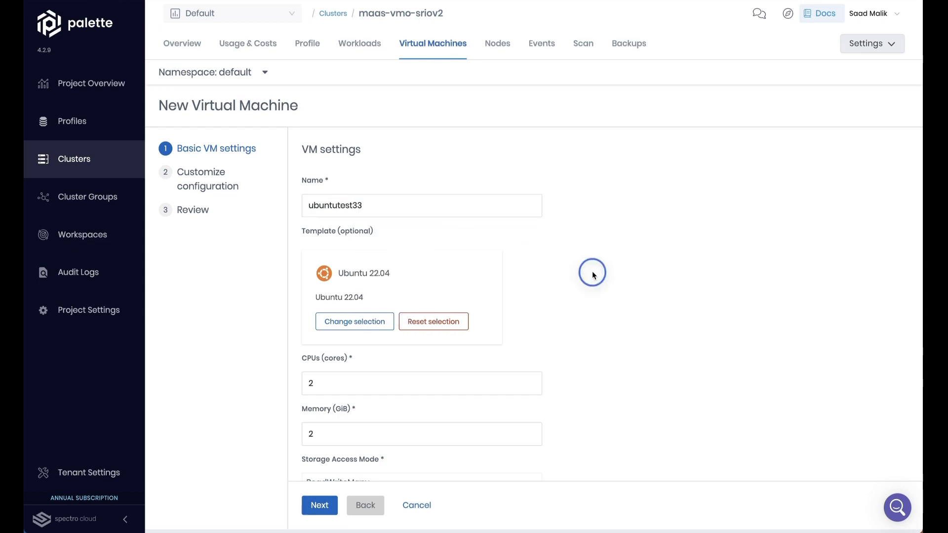
Step: Raise the new VM's memory to 4 GiB
{"action": "scroll", "coordinate": [593, 274], "scroll_direction": "down", "scroll_amount": 2}
{"action": "scroll", "coordinate": [592, 276], "scroll_direction": "down", "scroll_amount": 1}
{"action": "double_click", "coordinate": [360, 292]}
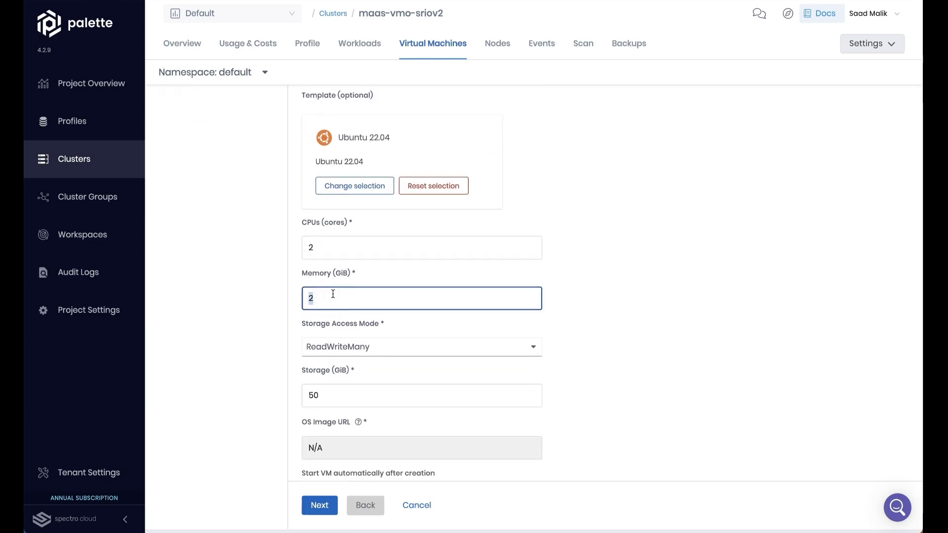
{"action": "type", "text": "4"}
{"action": "left_click", "coordinate": [603, 273]}
{"action": "scroll", "coordinate": [603, 273], "scroll_direction": "down", "scroll_amount": 1}
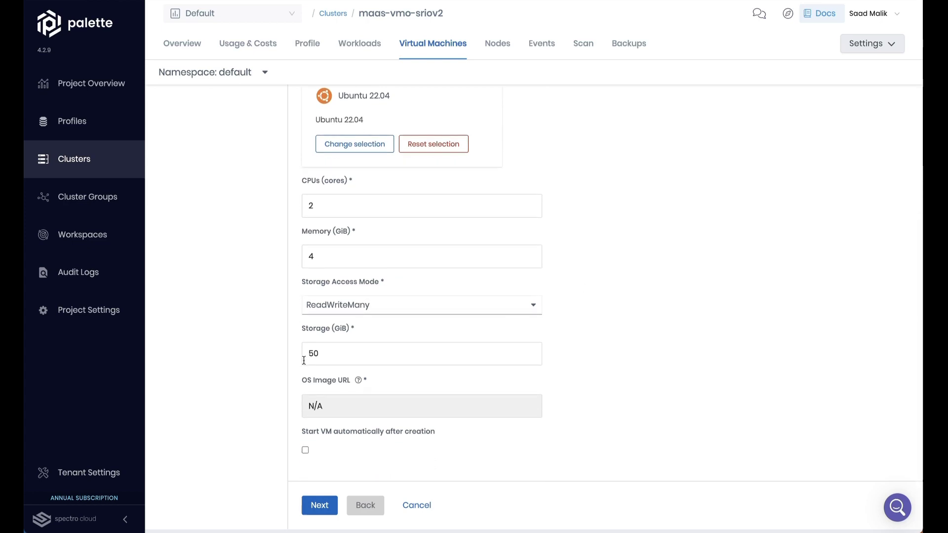
Step: Step through the YAML and Review pages and create the ubuntutest33 VM
{"action": "left_click", "coordinate": [317, 506]}
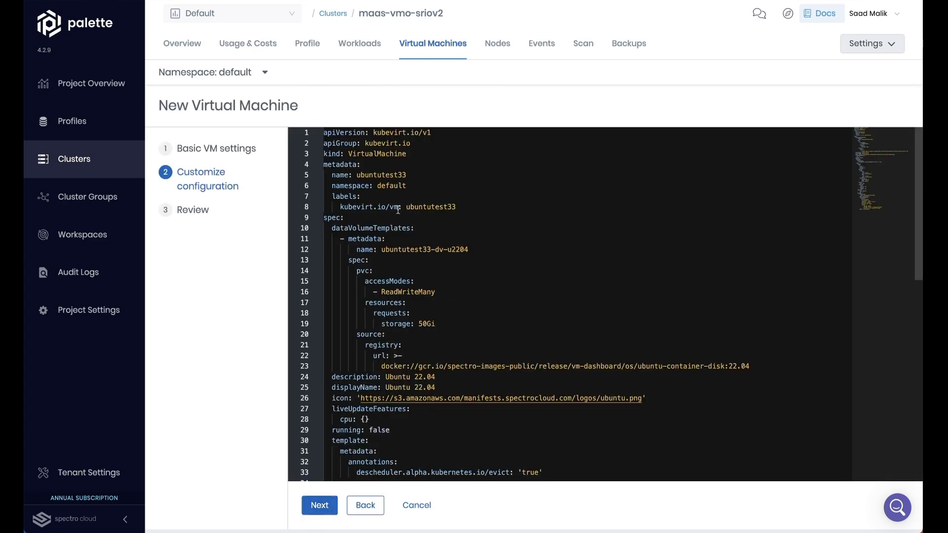
{"action": "scroll", "coordinate": [423, 259], "scroll_direction": "down", "scroll_amount": 3}
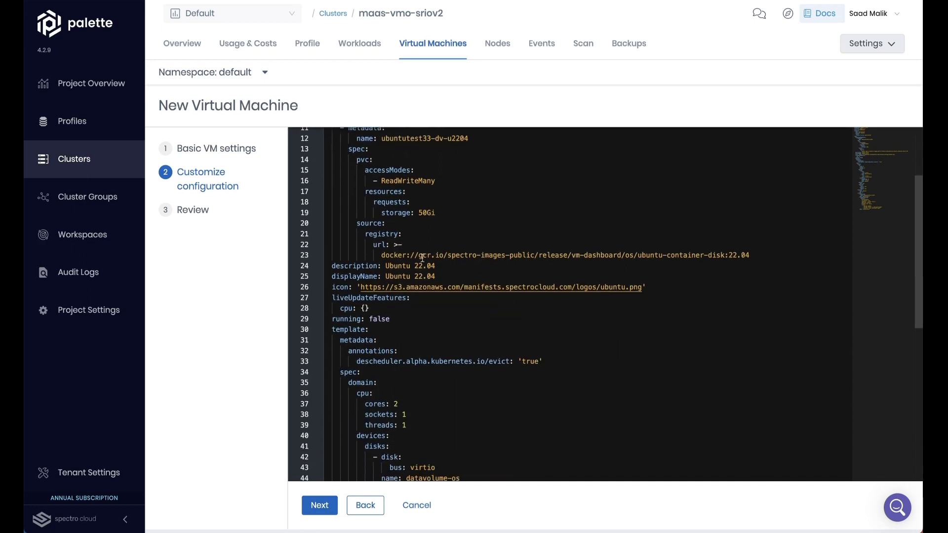
{"action": "scroll", "coordinate": [423, 354], "scroll_direction": "down", "scroll_amount": 3}
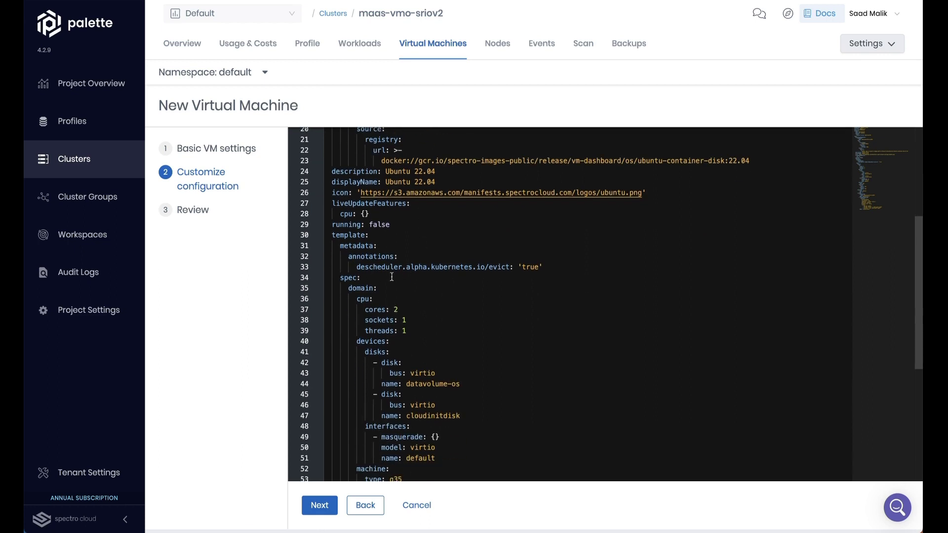
{"action": "left_click", "coordinate": [318, 506]}
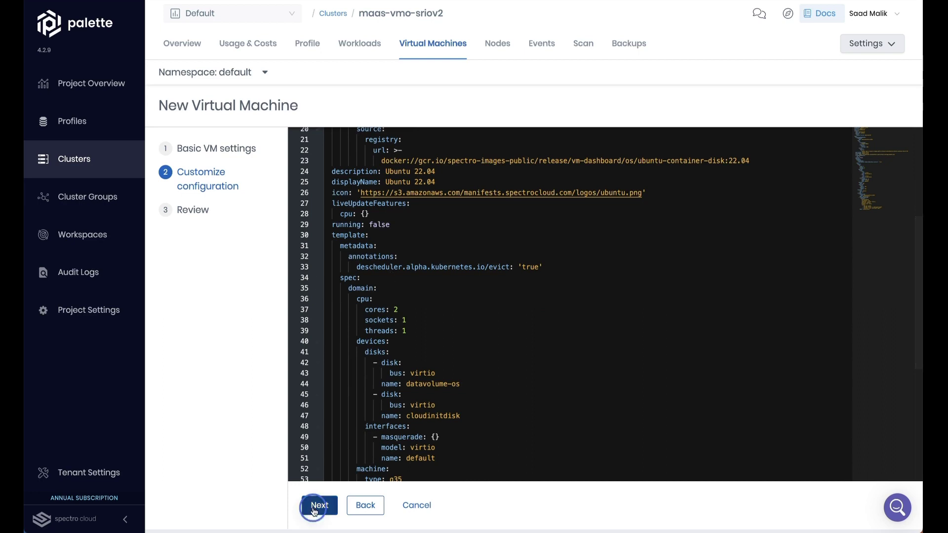
{"action": "left_click", "coordinate": [366, 506]}
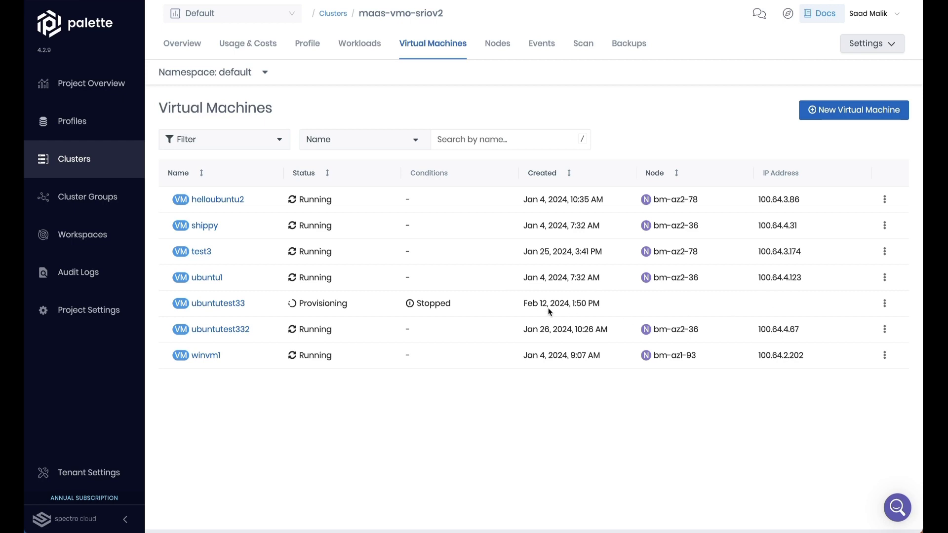
Step: Review shippy's Details: Fedora Linux 37, node bm-az2-36, 4 CPU / 6 GiB flavor
{"action": "mouse_move", "coordinate": [536, 304]}
{"action": "left_click", "coordinate": [205, 227]}
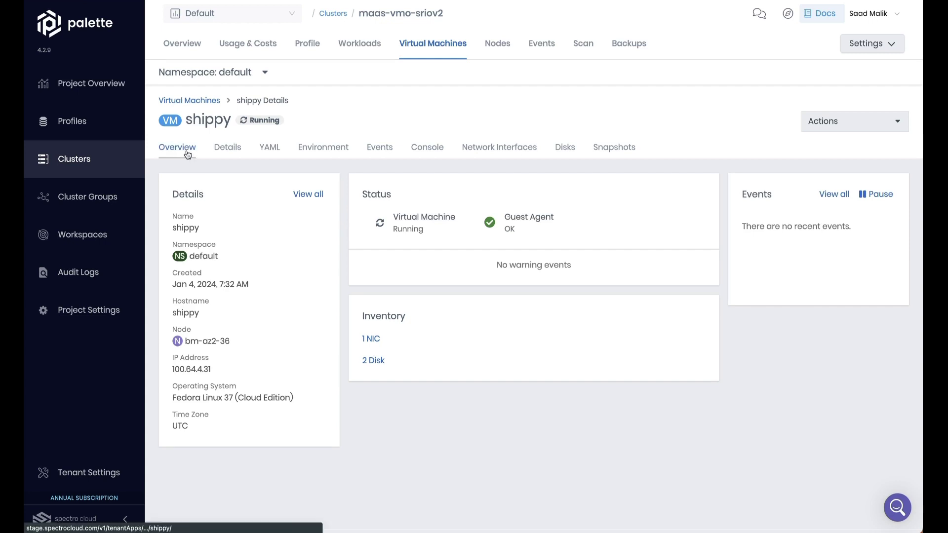
{"action": "left_click", "coordinate": [225, 153]}
{"action": "scroll", "coordinate": [301, 282], "scroll_direction": "down", "scroll_amount": 3}
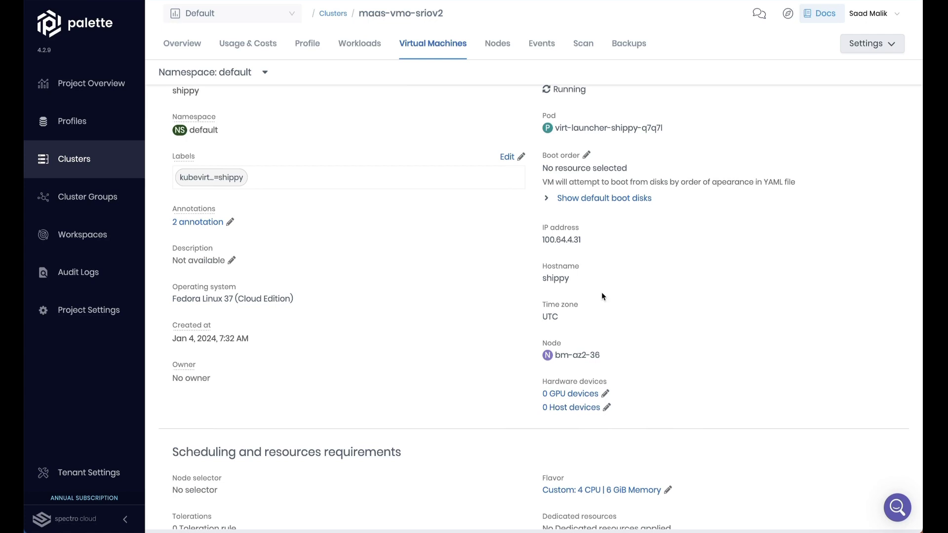
{"action": "scroll", "coordinate": [506, 368], "scroll_direction": "down", "scroll_amount": 2}
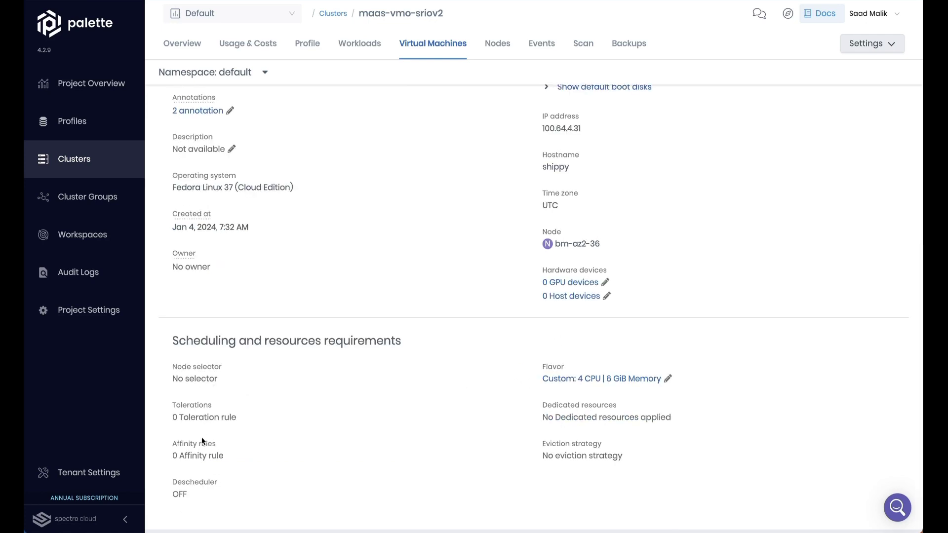
{"action": "scroll", "coordinate": [266, 357], "scroll_direction": "up", "scroll_amount": 5}
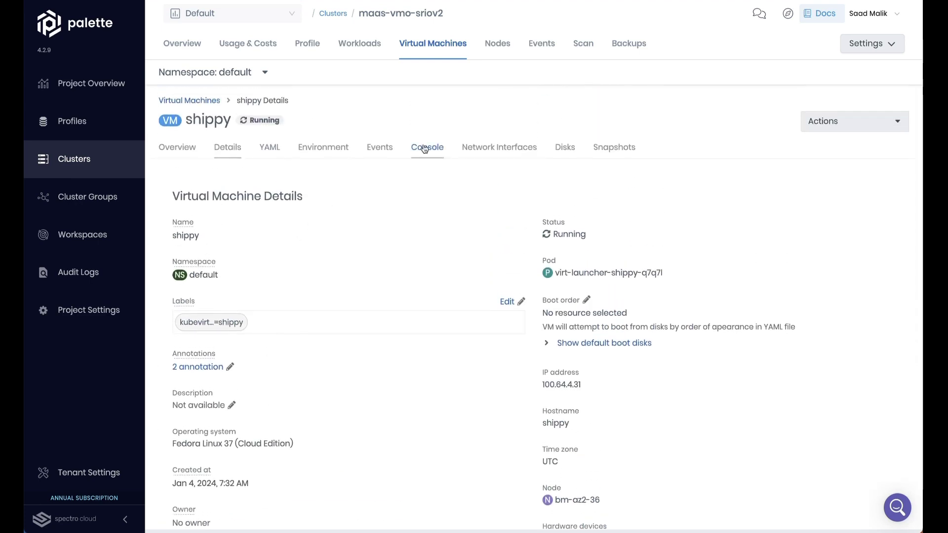
Step: In shippy's VNC console, search 'shipp' in Activities and launch Shippy 1984
{"action": "left_click", "coordinate": [435, 149]}
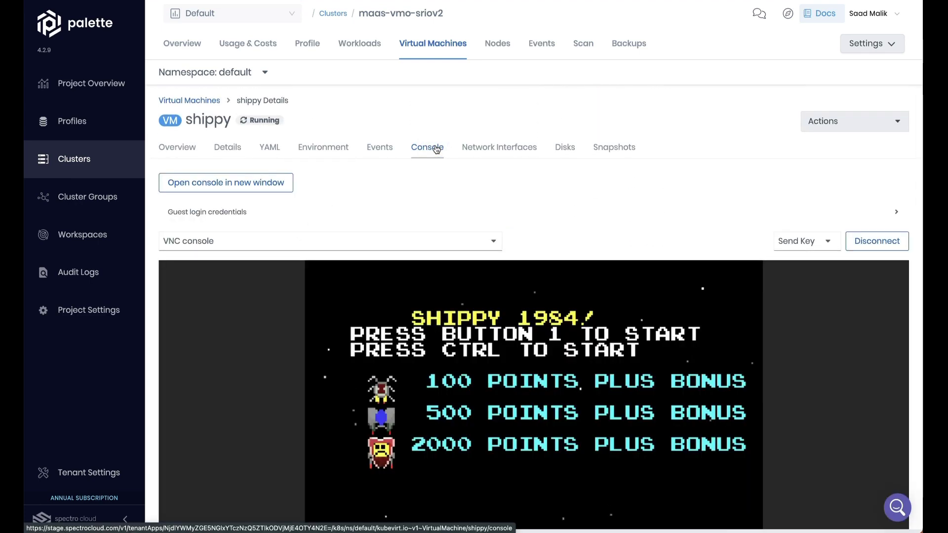
{"action": "scroll", "coordinate": [582, 231], "scroll_direction": "down", "scroll_amount": 2}
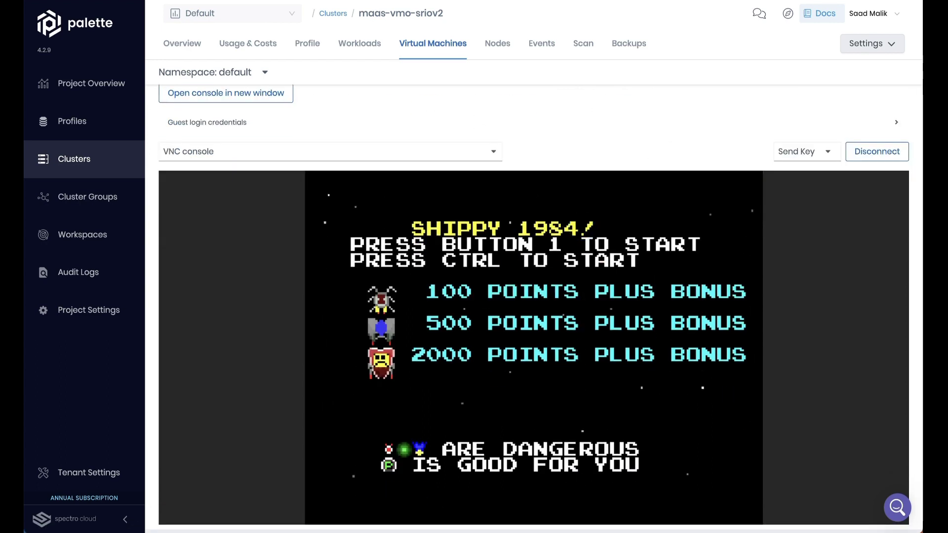
{"action": "left_click", "coordinate": [590, 237]}
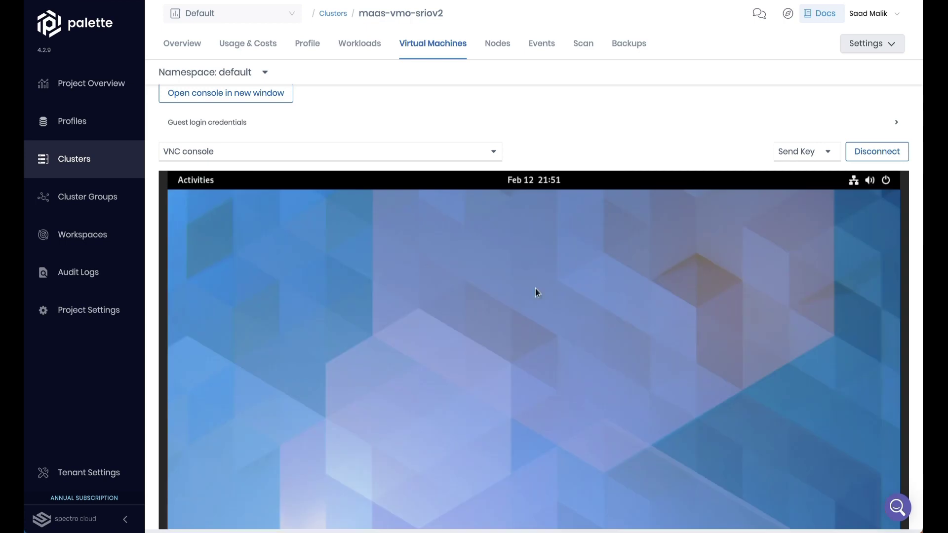
{"action": "left_click", "coordinate": [198, 182]}
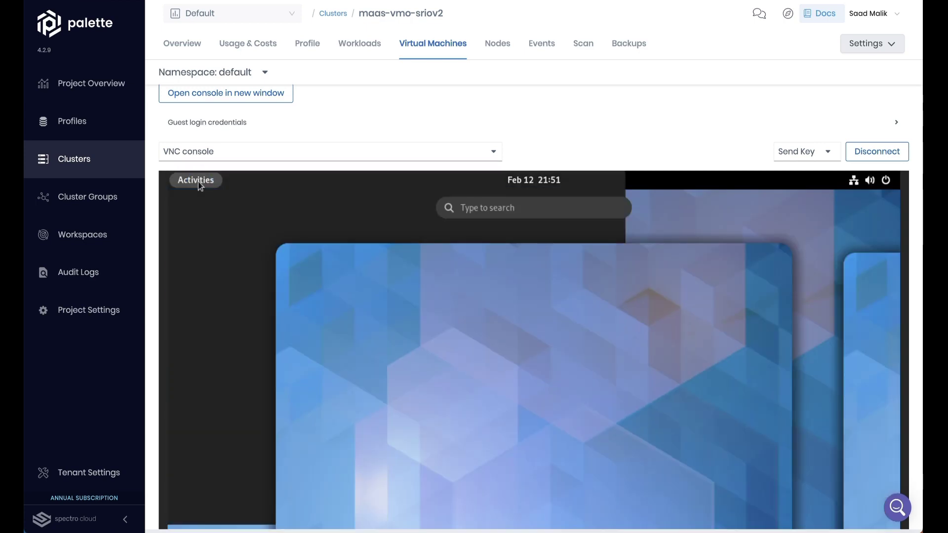
{"action": "type", "text": "shipp"}
{"action": "key", "text": "Return"}
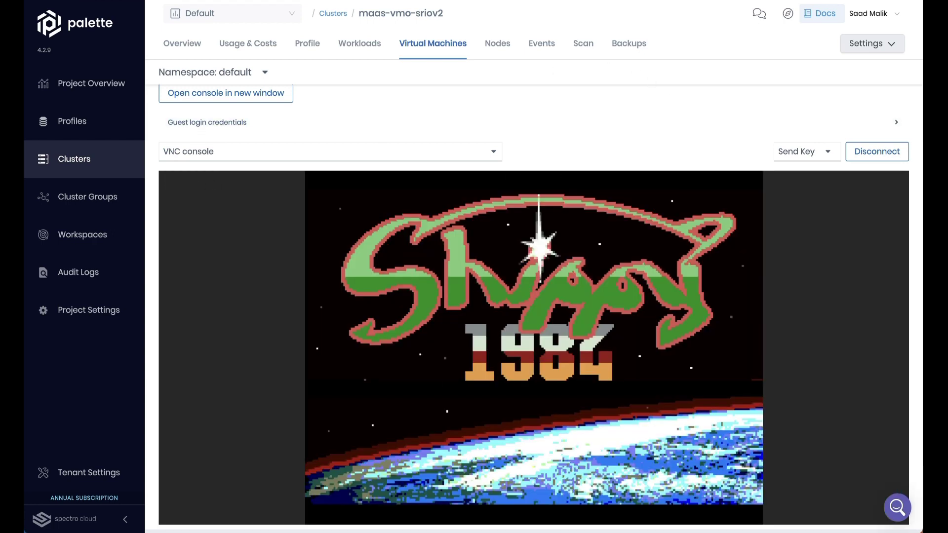
{"action": "scroll", "coordinate": [810, 270], "scroll_direction": "up", "scroll_amount": 2}
Step: Live-migrate shippy node to node and confirm it now runs on bm-az2-78
{"action": "left_click", "coordinate": [855, 123]}
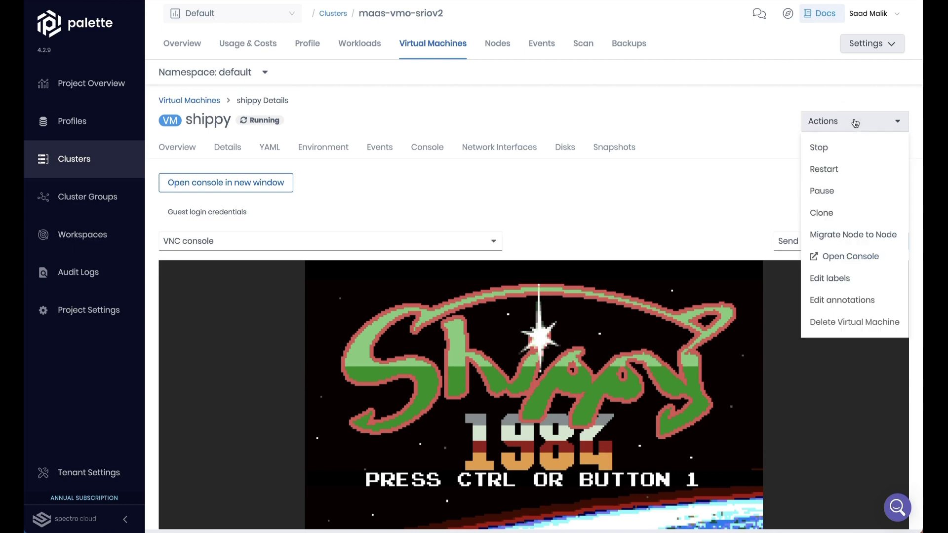
{"action": "left_click", "coordinate": [839, 233]}
{"action": "left_click", "coordinate": [644, 192]}
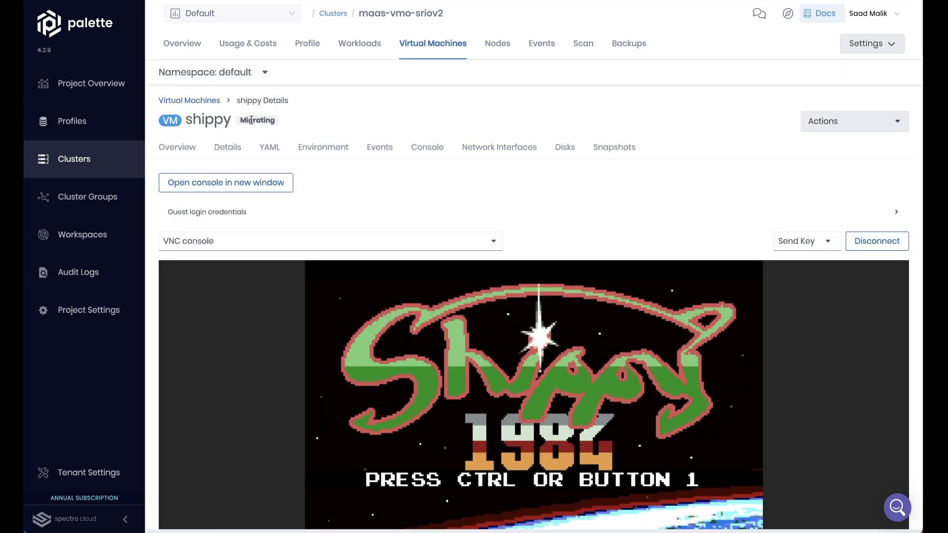
{"action": "left_click", "coordinate": [186, 150]}
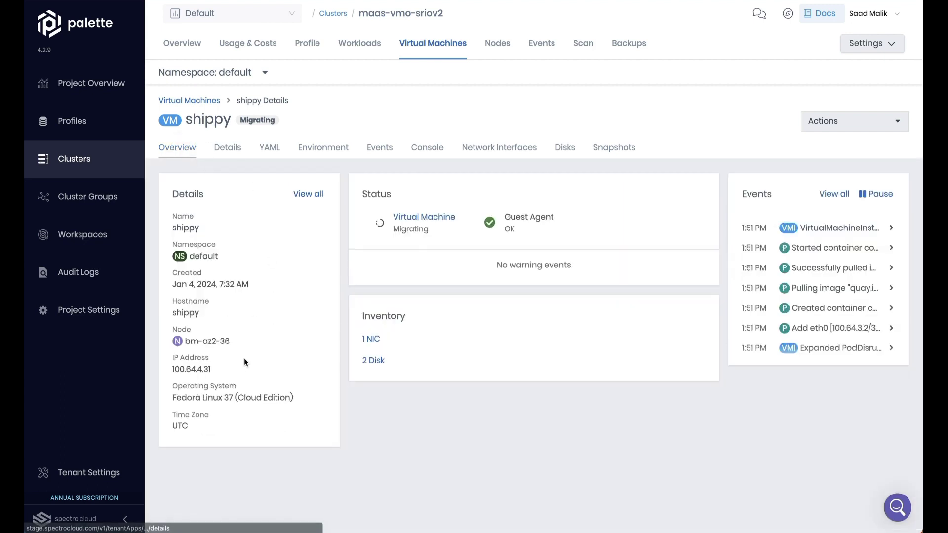
{"action": "left_click_drag", "start_coordinate": [231, 341], "coordinate": [184, 341]}
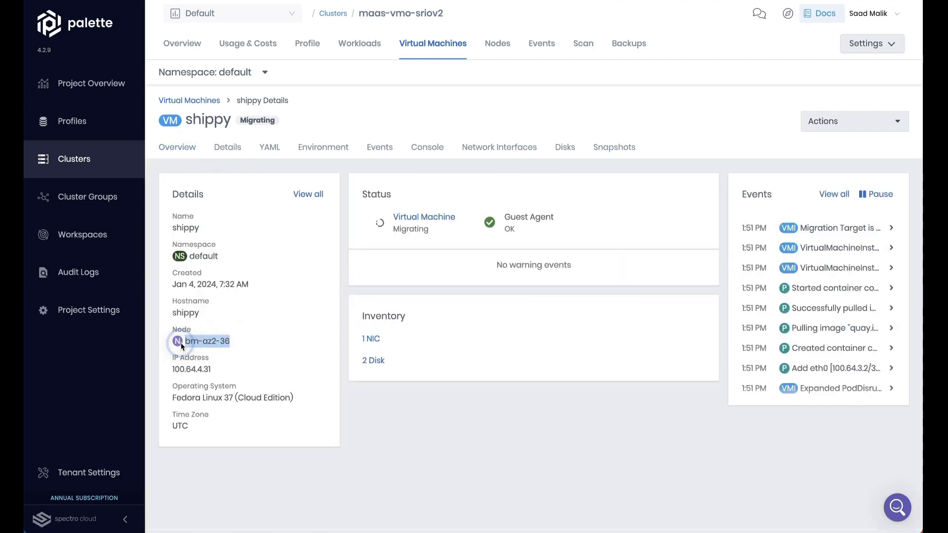
{"action": "left_click", "coordinate": [276, 332]}
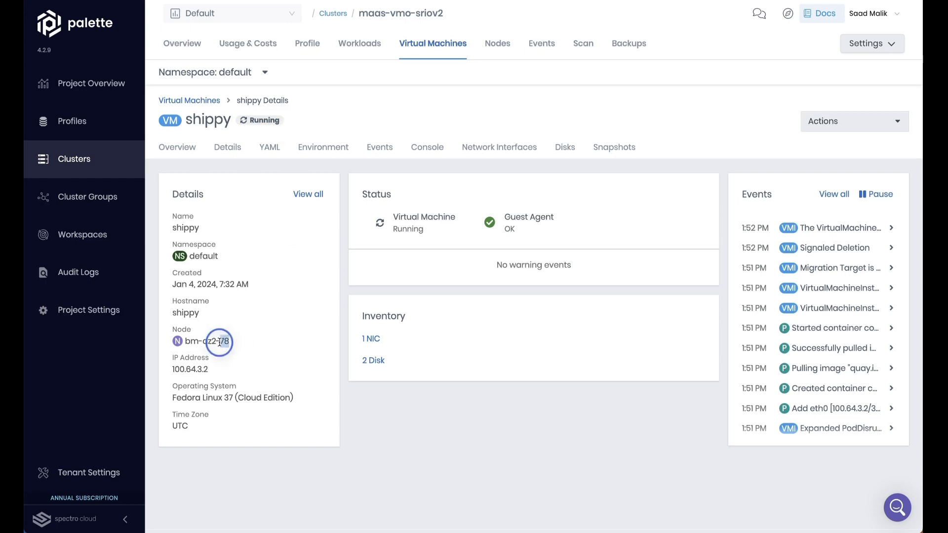
Step: Return to shippy's console and play the still-running Shippy game after migration
{"action": "left_click", "coordinate": [415, 155]}
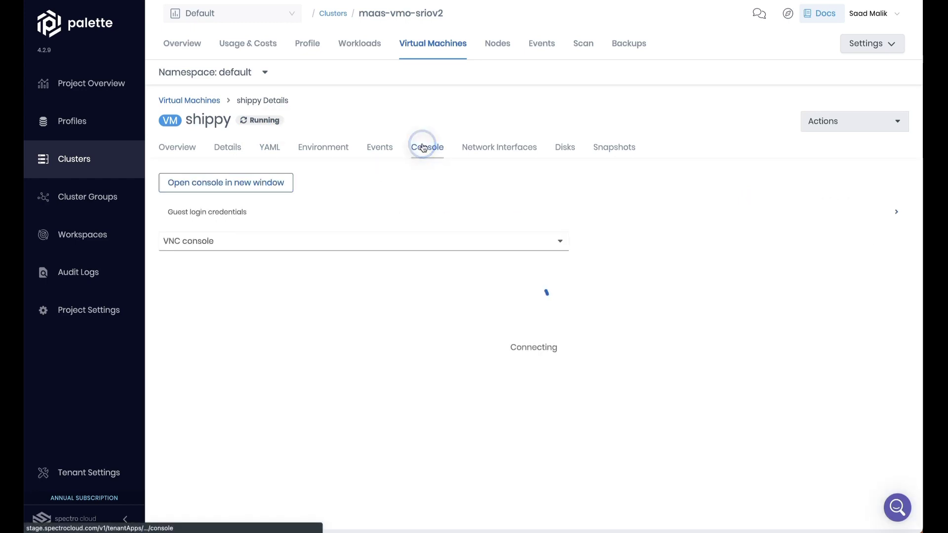
{"action": "scroll", "coordinate": [648, 258], "scroll_direction": "down", "scroll_amount": 2}
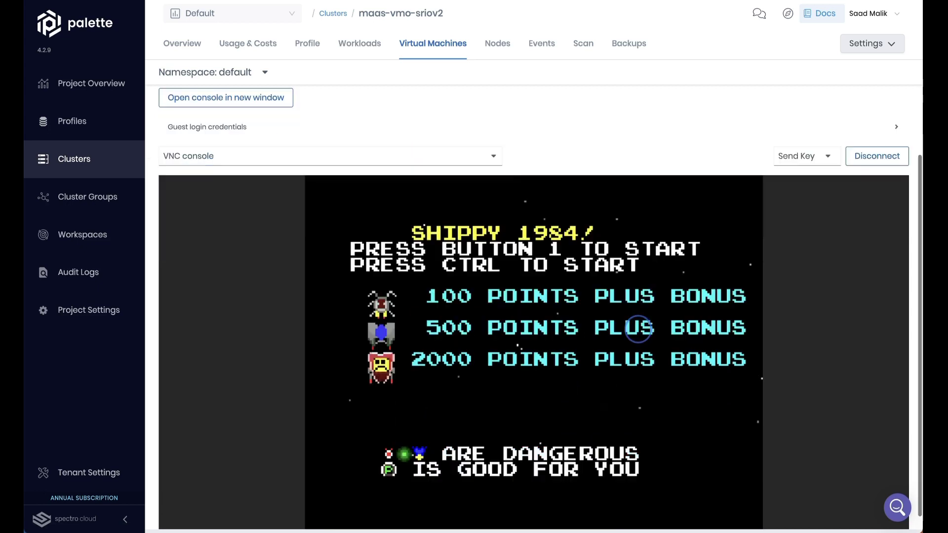
{"action": "key", "text": "ctrl"}
{"action": "key", "text": "Left"}
{"action": "key", "text": "Left"}
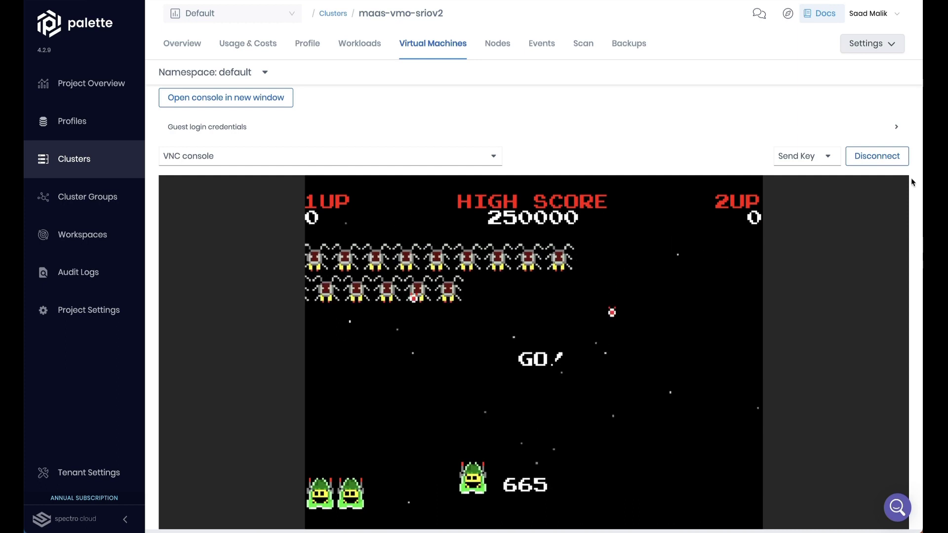
{"action": "scroll", "coordinate": [909, 156], "scroll_direction": "up", "scroll_amount": 2}
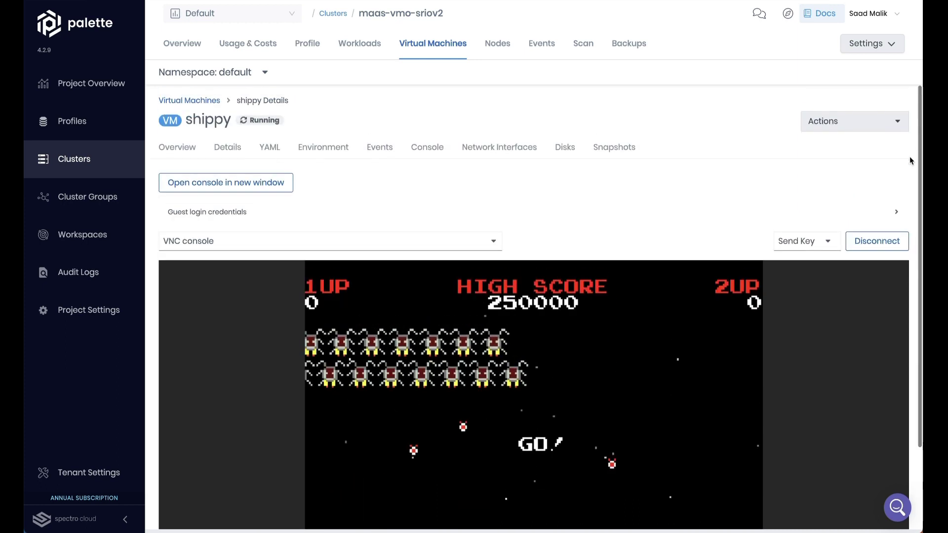
Step: Preview adding a virtio network interface to shippy, then cancel it
{"action": "left_click", "coordinate": [491, 149]}
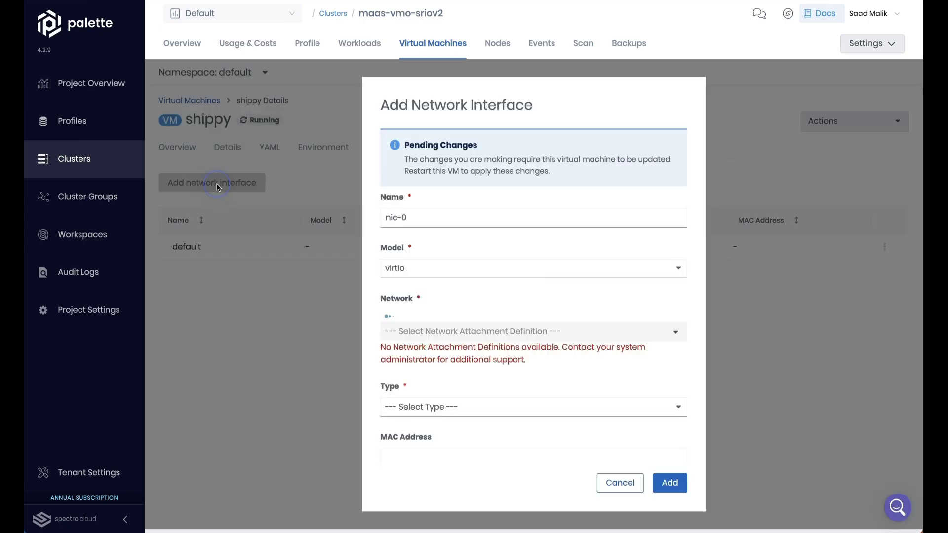
{"action": "left_click", "coordinate": [401, 273]}
{"action": "left_click", "coordinate": [435, 250]}
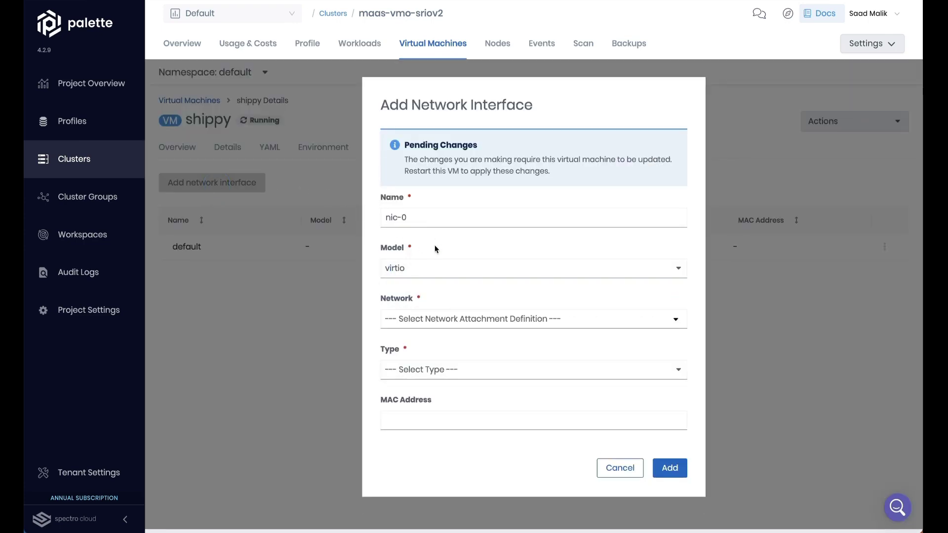
{"action": "left_click", "coordinate": [618, 471]}
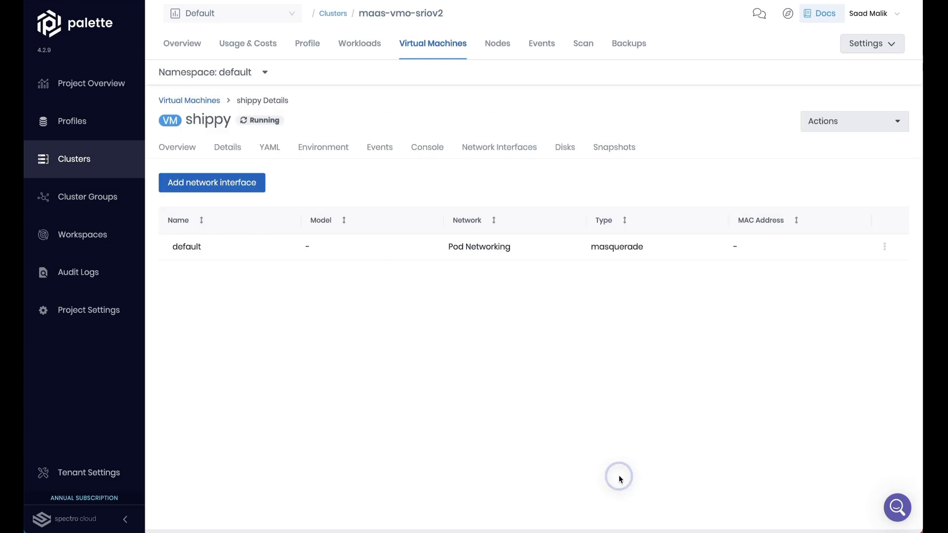
Step: Start adding a hot-plugged disk to shippy with size 40 GiB
{"action": "left_click", "coordinate": [564, 148]}
{"action": "left_click", "coordinate": [184, 168]}
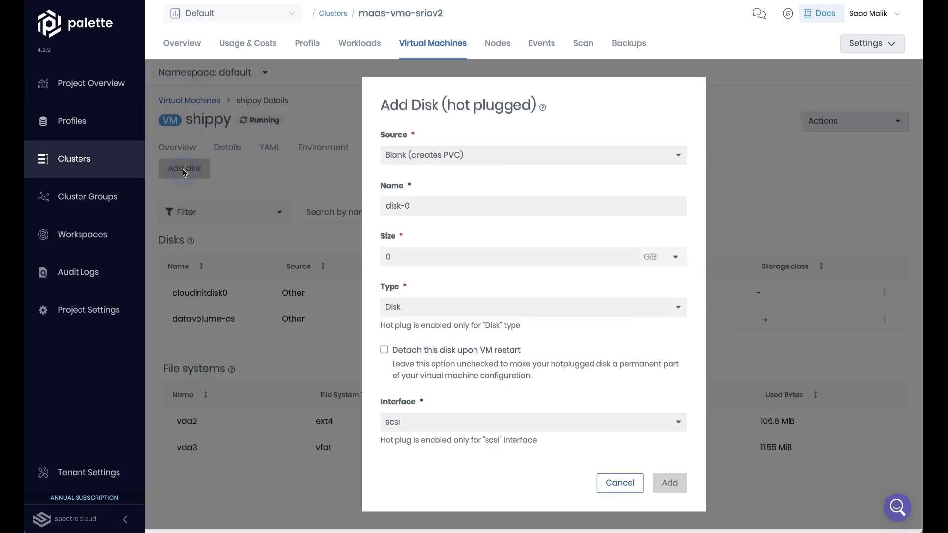
{"action": "left_click", "coordinate": [421, 258]}
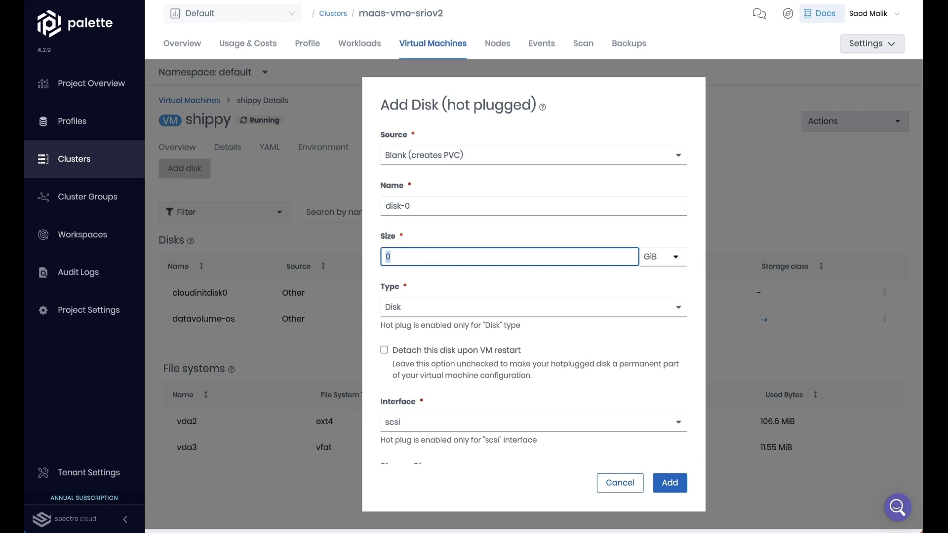
{"action": "type", "text": "40"}
{"action": "left_click", "coordinate": [474, 275]}
Step: Keep type Disk and interface scsi, add the disk, then view the cluster's Backups
{"action": "scroll", "coordinate": [461, 270], "scroll_direction": "down", "scroll_amount": 1}
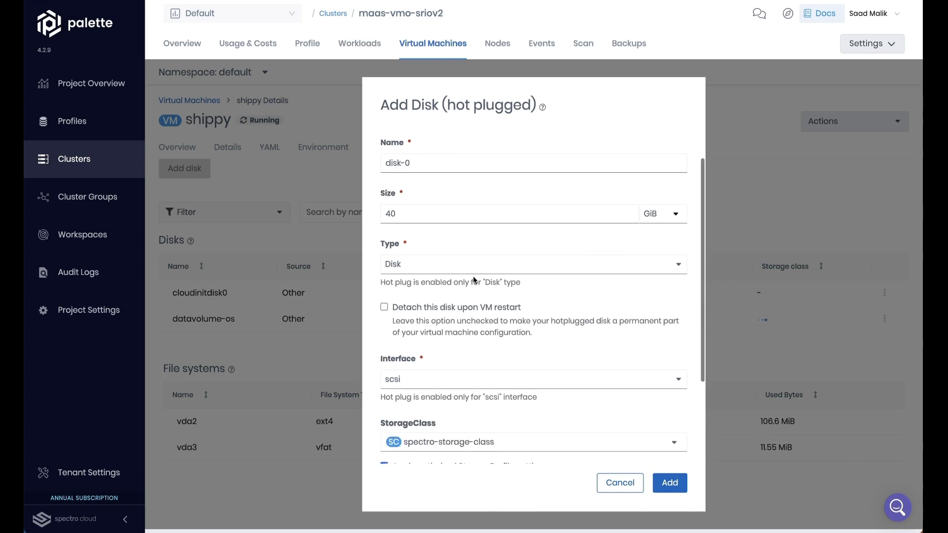
{"action": "left_click", "coordinate": [459, 267]}
{"action": "left_click", "coordinate": [462, 244]}
{"action": "scroll", "coordinate": [462, 244], "scroll_direction": "down", "scroll_amount": 3}
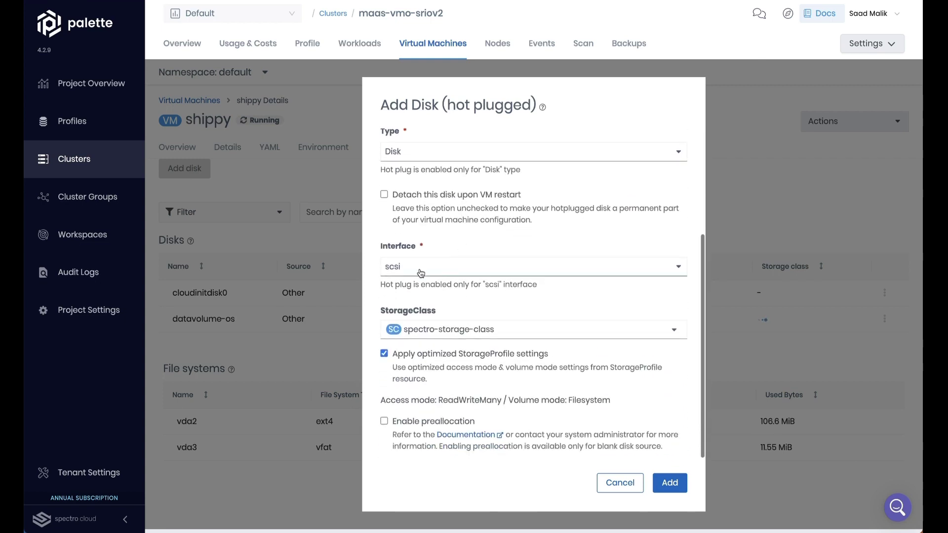
{"action": "left_click", "coordinate": [482, 266]}
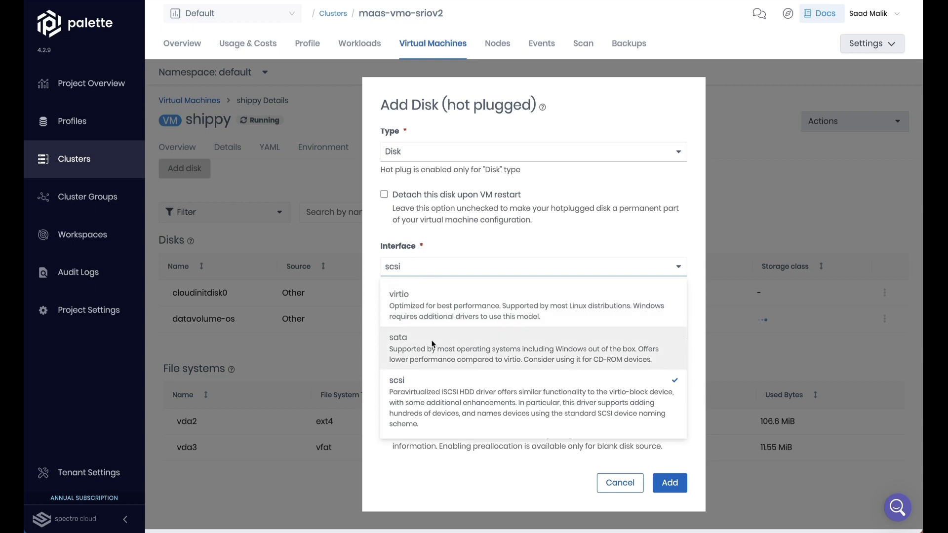
{"action": "left_click", "coordinate": [453, 263]}
{"action": "left_click", "coordinate": [669, 483]}
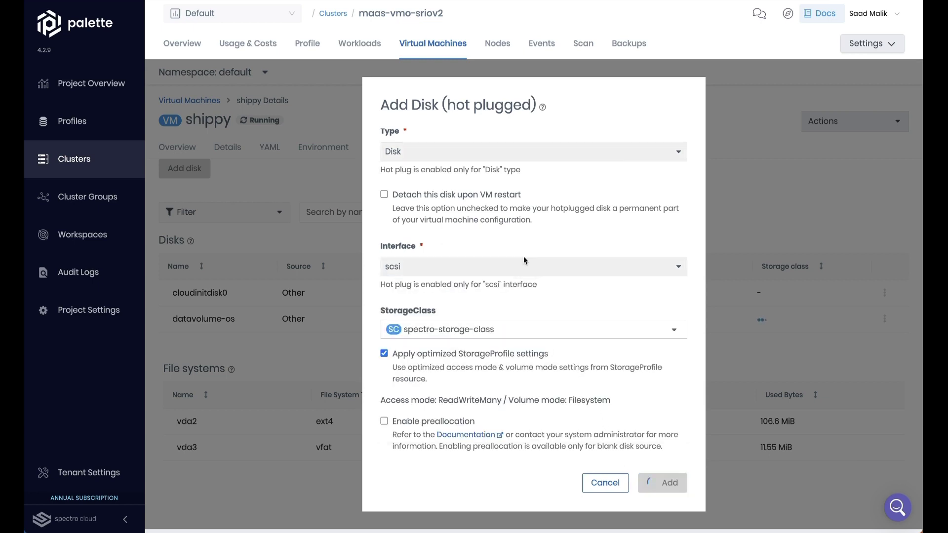
{"action": "left_click", "coordinate": [627, 45]}
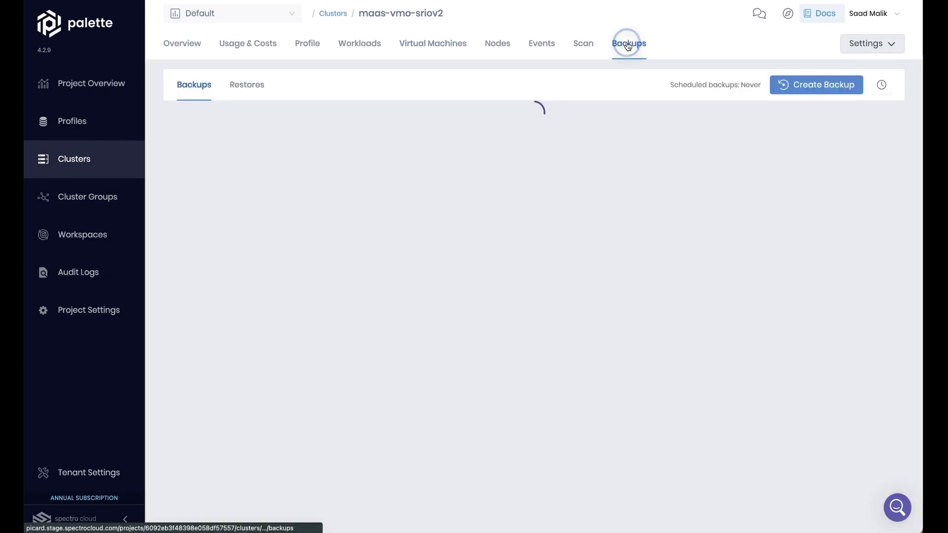
Step: Preview a backup for maas-vmo-sriov2 and review its Overview details and Services list, including Grafana
{"action": "left_click", "coordinate": [800, 84]}
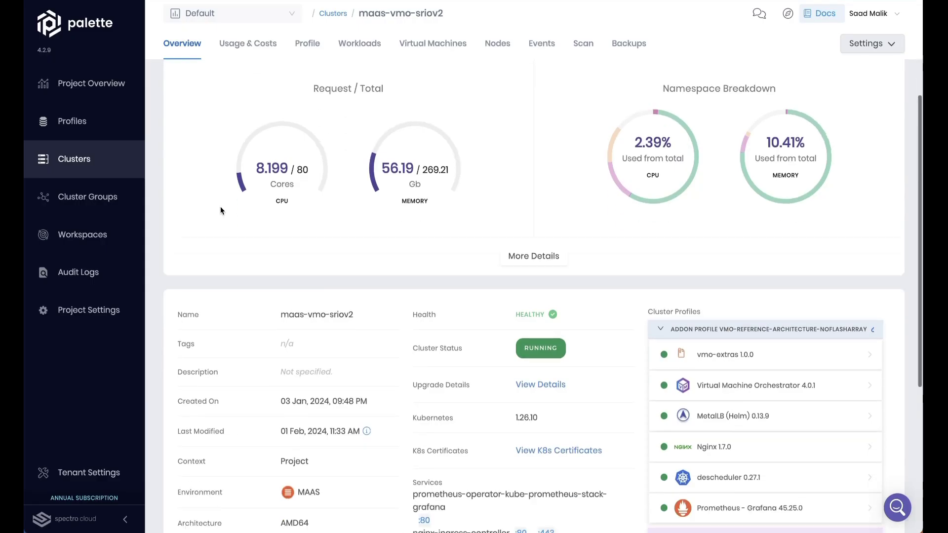
{"action": "scroll", "coordinate": [221, 206], "scroll_direction": "down", "scroll_amount": 3}
{"action": "scroll", "coordinate": [221, 210], "scroll_direction": "down", "scroll_amount": 1}
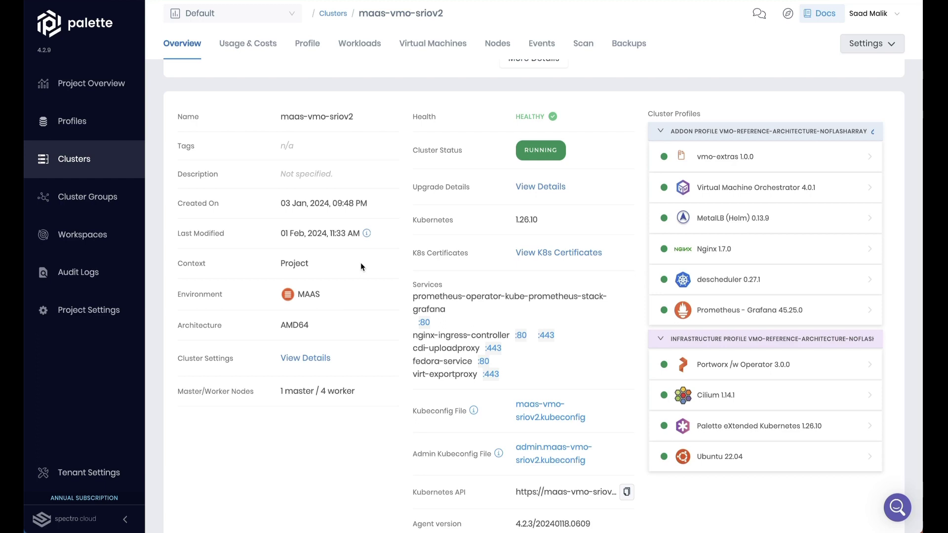
Step: Open the cluster's Grafana service and log in with the admin account credentials
{"action": "left_click", "coordinate": [424, 322]}
{"action": "type", "text": "admin"}
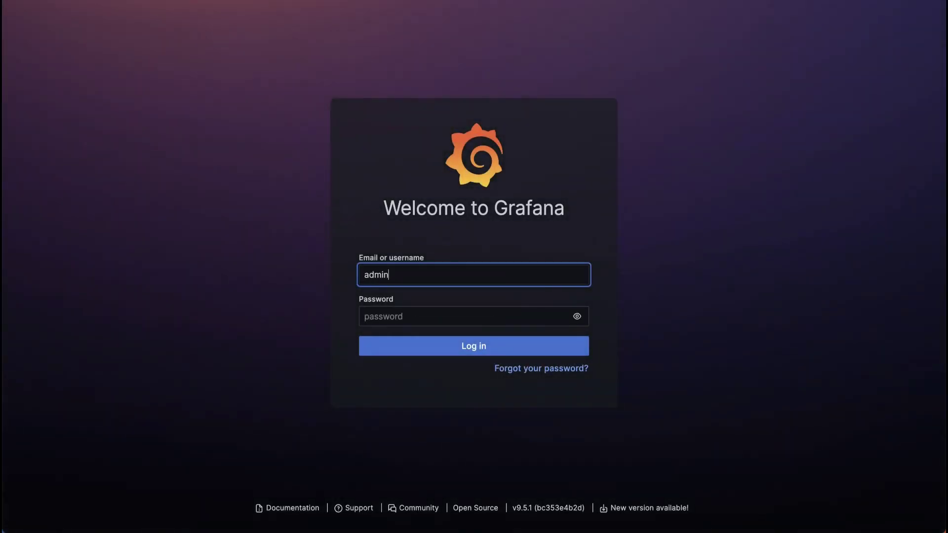
{"action": "key", "text": "Tab"}
{"action": "type", "text": "grafana"}
{"action": "key", "text": "Return"}
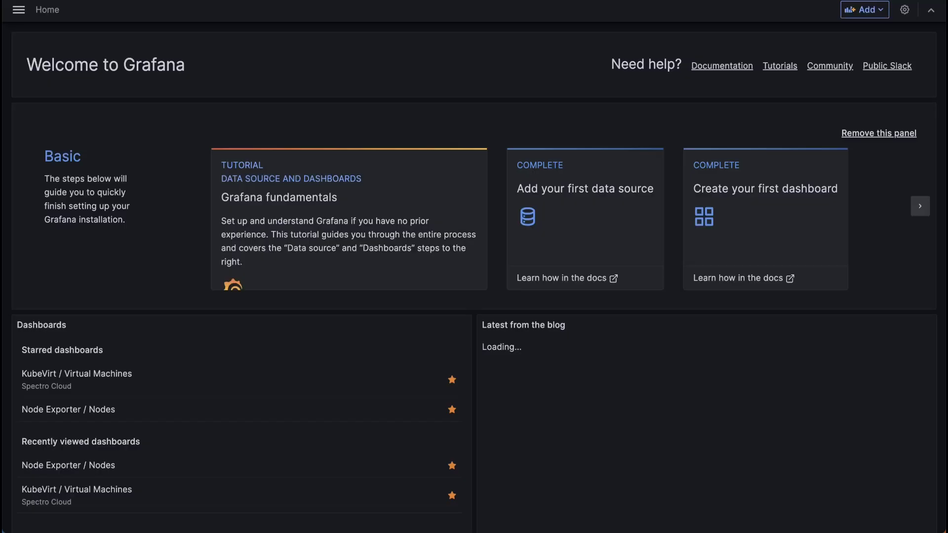
Step: Browse all dashboards, then filter the Dashboards list to the two starred ones
{"action": "left_click", "coordinate": [21, 17]}
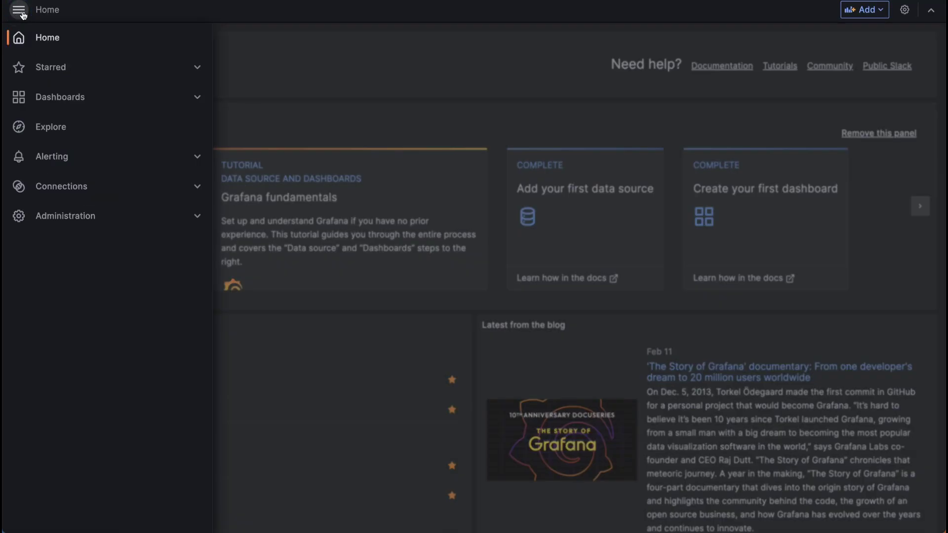
{"action": "left_click", "coordinate": [54, 69]}
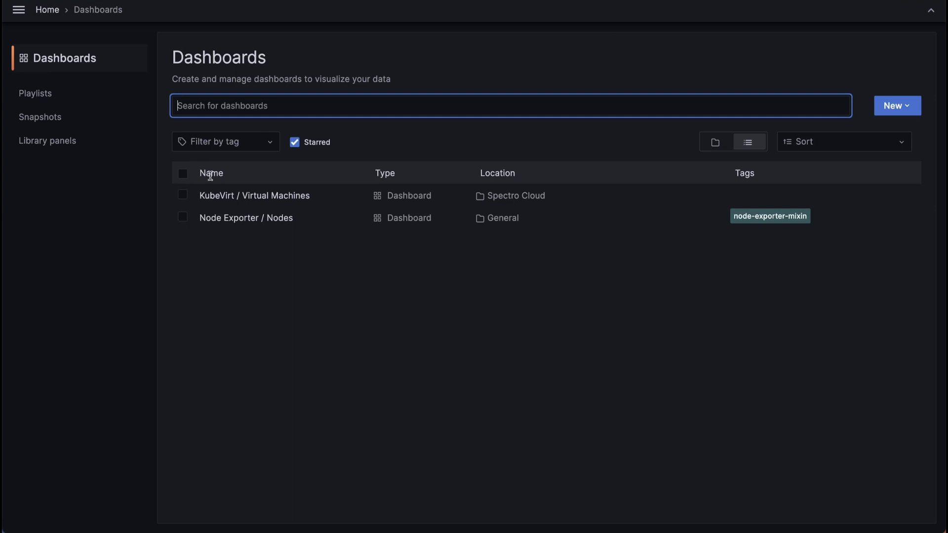
{"action": "left_click", "coordinate": [46, 60]}
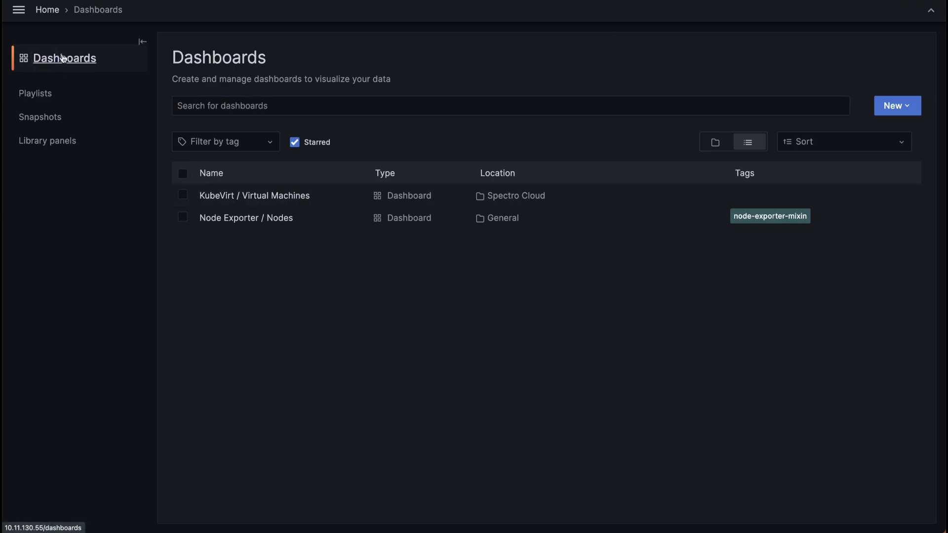
{"action": "left_click", "coordinate": [143, 42]}
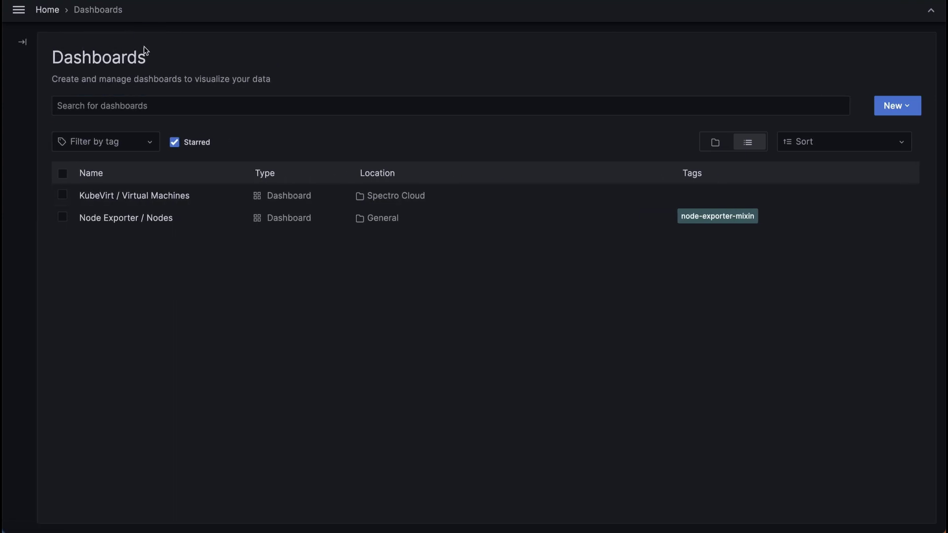
{"action": "left_click", "coordinate": [197, 151]}
{"action": "scroll", "coordinate": [178, 257], "scroll_direction": "down", "scroll_amount": 1}
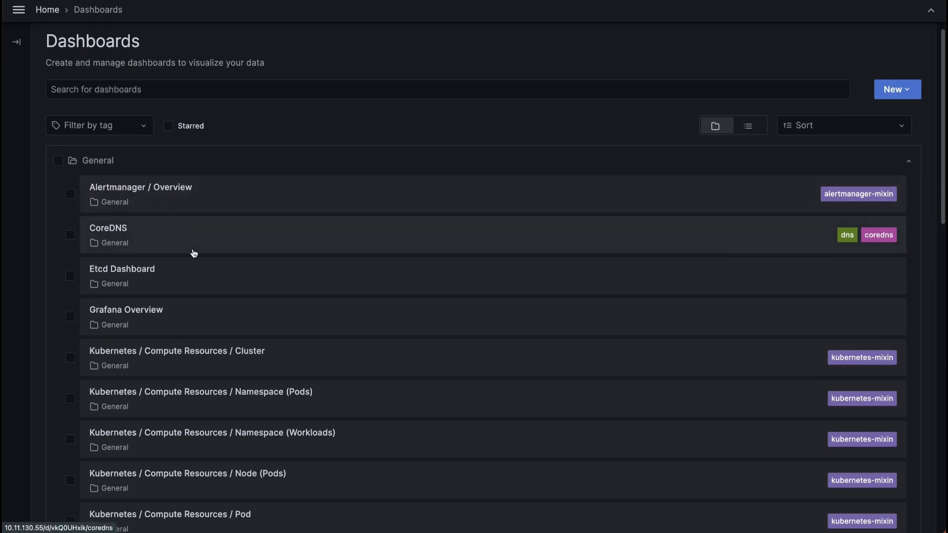
{"action": "scroll", "coordinate": [193, 251], "scroll_direction": "down", "scroll_amount": 3}
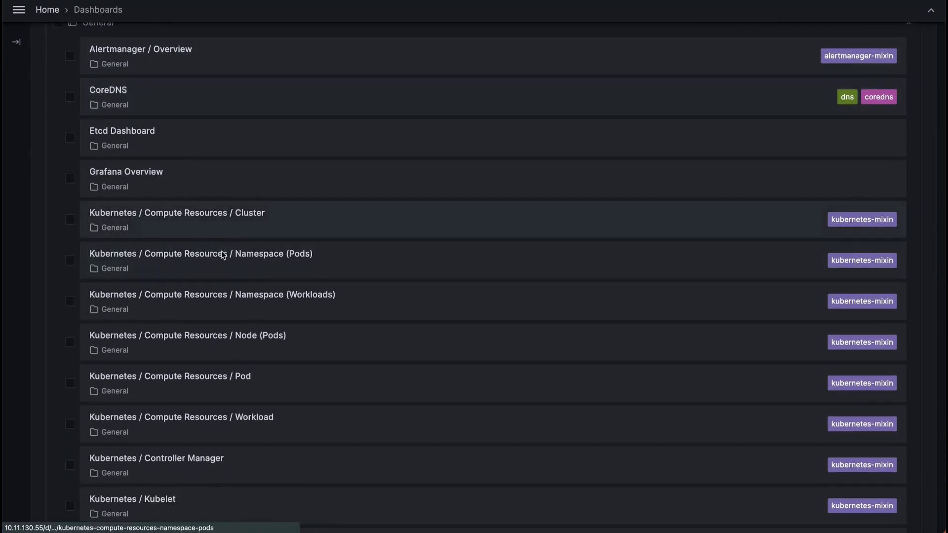
{"action": "scroll", "coordinate": [233, 292], "scroll_direction": "down", "scroll_amount": 14}
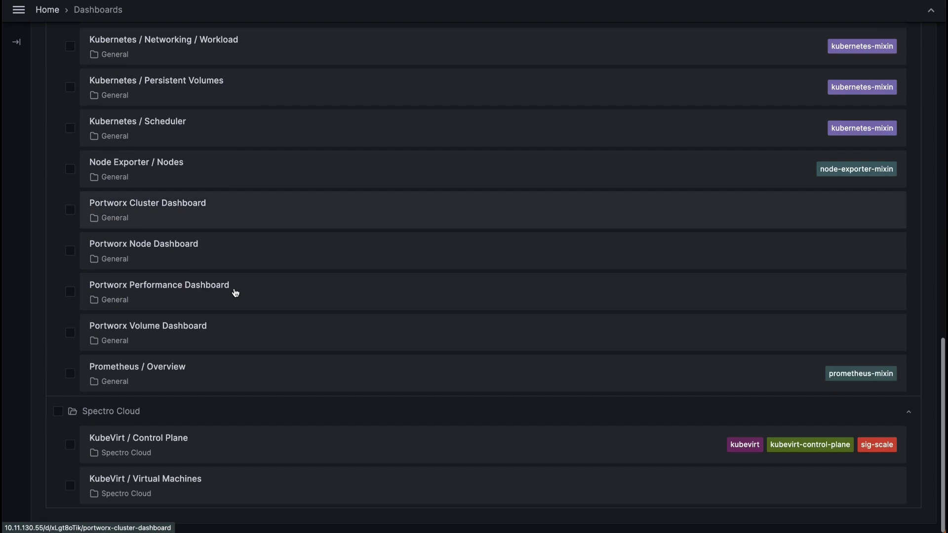
{"action": "scroll", "coordinate": [235, 292], "scroll_direction": "up", "scroll_amount": 18}
{"action": "left_click", "coordinate": [170, 143]}
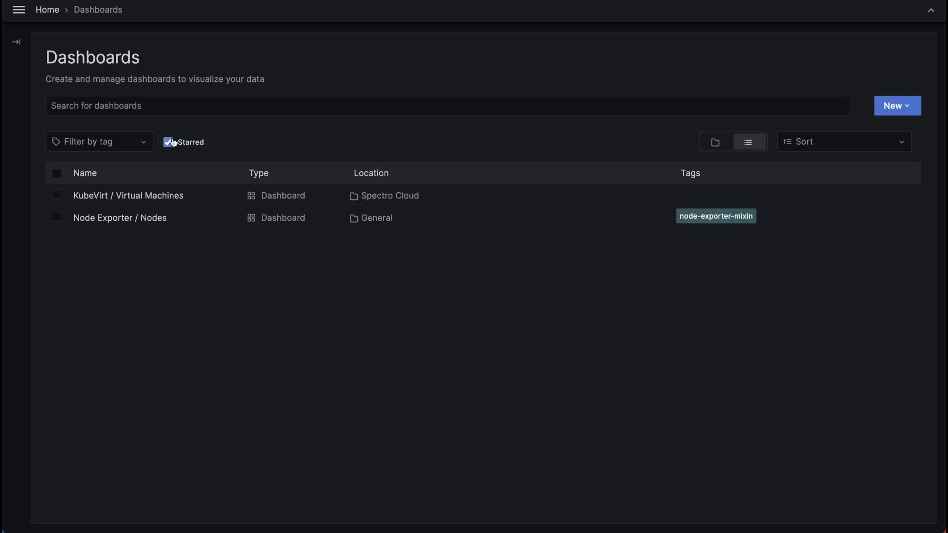
Step: Switch the KubeVirt / Virtual Machines dashboard's vm from winvm1 to ubuntu1 and review its graphs
{"action": "left_click", "coordinate": [154, 196]}
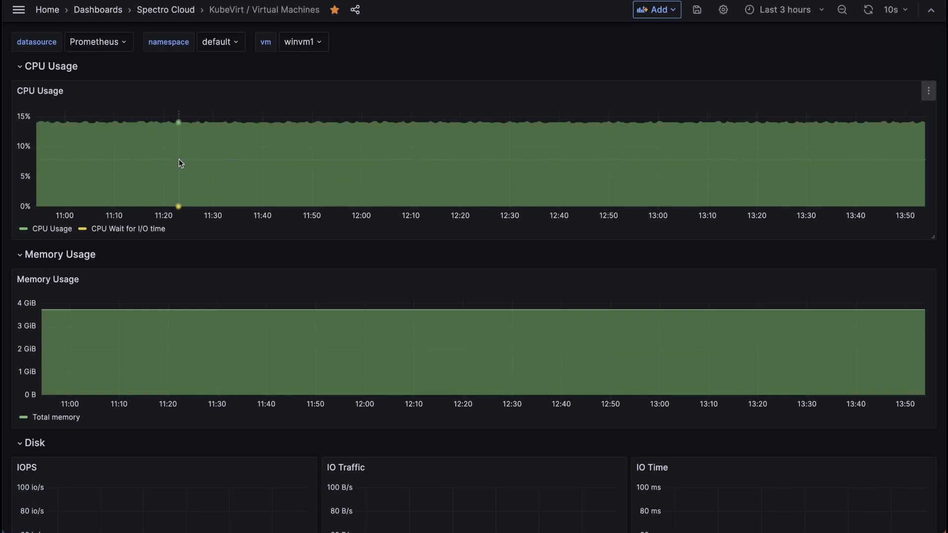
{"action": "scroll", "coordinate": [239, 258], "scroll_direction": "down", "scroll_amount": 4}
{"action": "scroll", "coordinate": [238, 258], "scroll_direction": "up", "scroll_amount": 4}
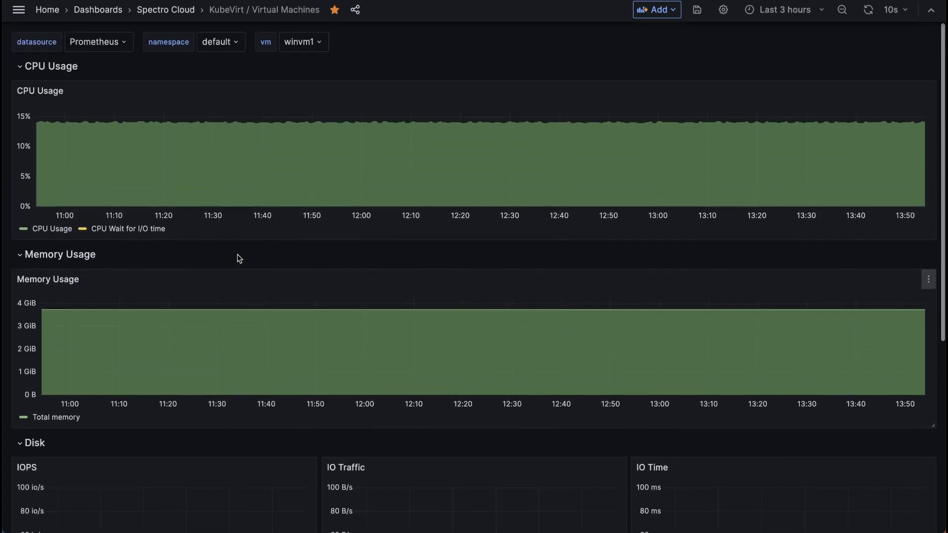
{"action": "left_click", "coordinate": [307, 42]}
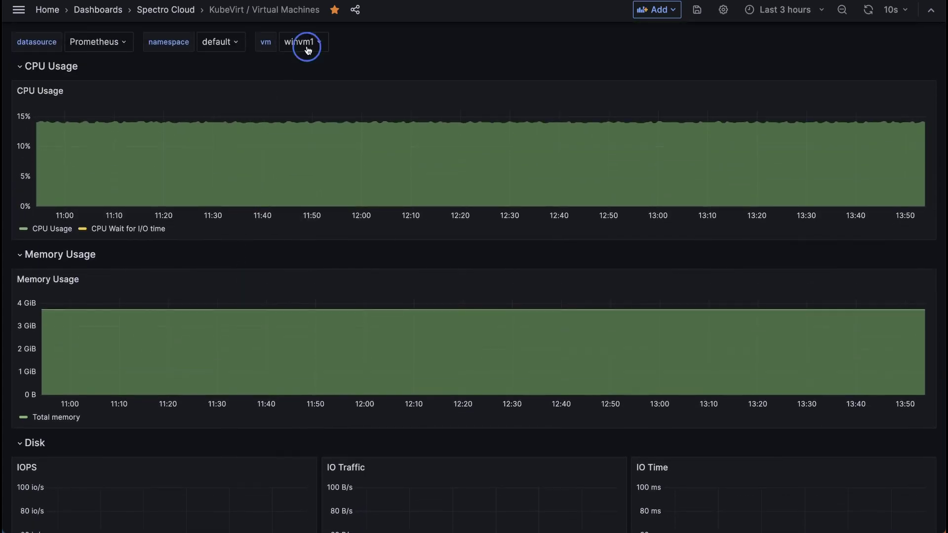
{"action": "left_click", "coordinate": [319, 91]}
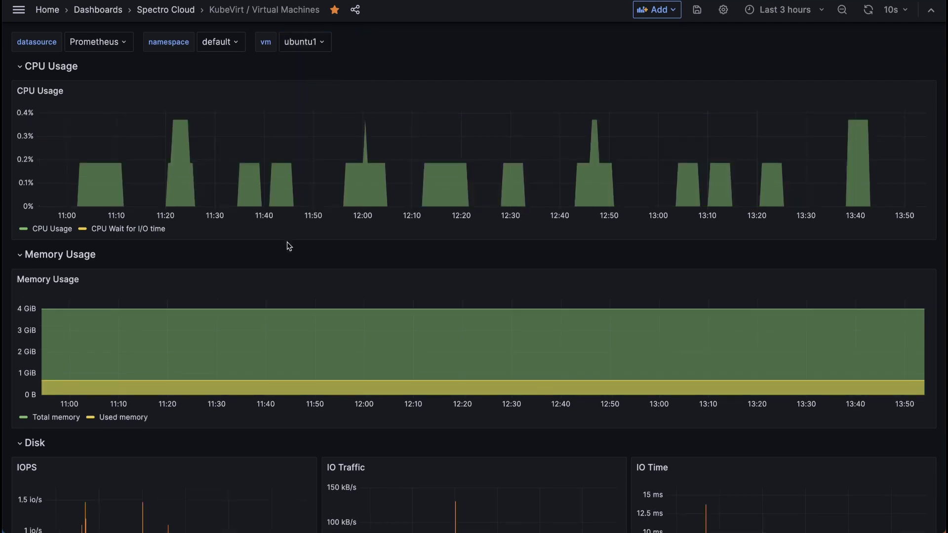
{"action": "scroll", "coordinate": [288, 246], "scroll_direction": "down", "scroll_amount": 3}
{"action": "scroll", "coordinate": [289, 246], "scroll_direction": "down", "scroll_amount": 2}
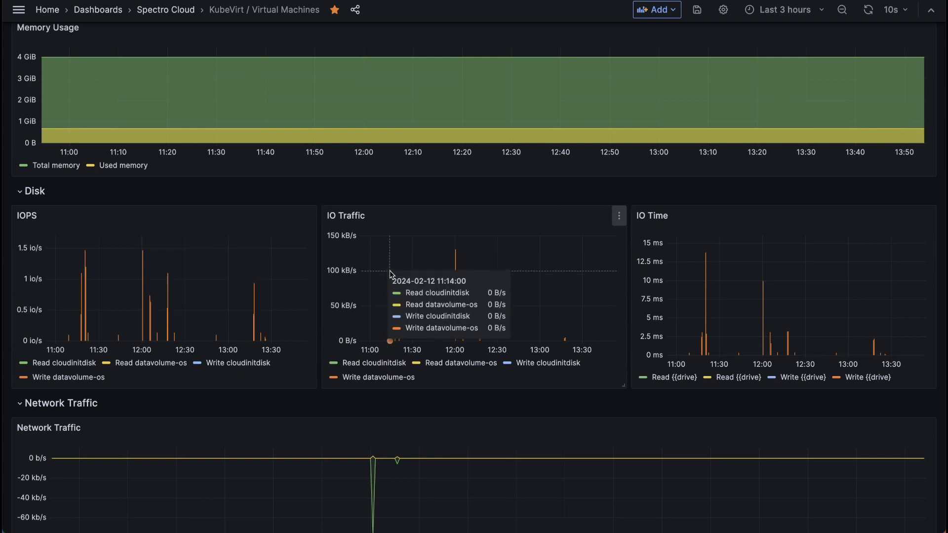
{"action": "scroll", "coordinate": [708, 244], "scroll_direction": "down", "scroll_amount": 1}
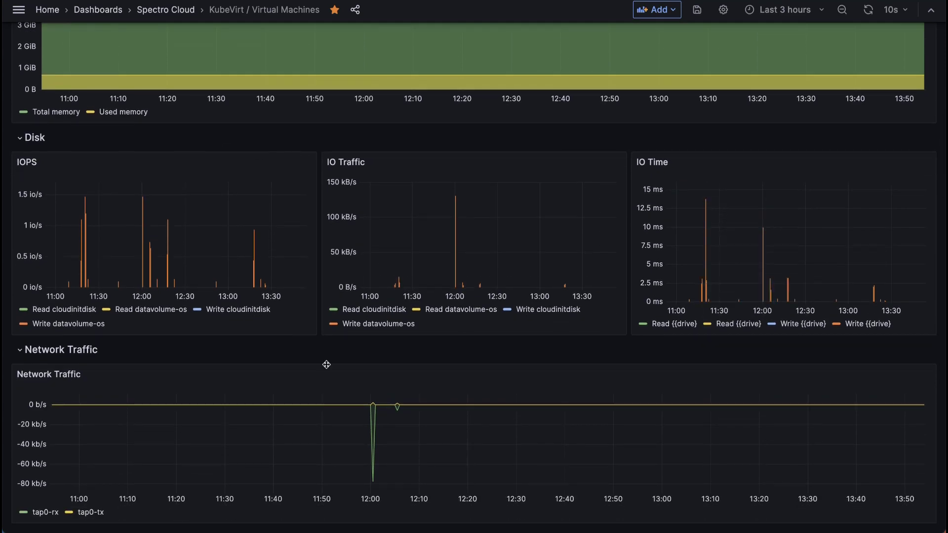
{"action": "scroll", "coordinate": [357, 236], "scroll_direction": "up", "scroll_amount": 6}
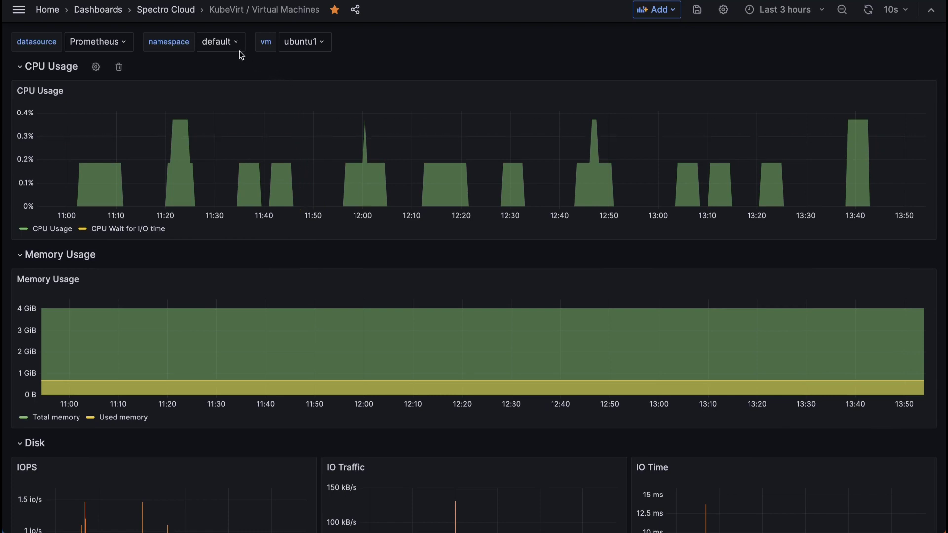
Step: Open Node Exporter / Nodes from the starred dashboards and review metrics for instance 10.11.130.128:9100
{"action": "left_click", "coordinate": [178, 12]}
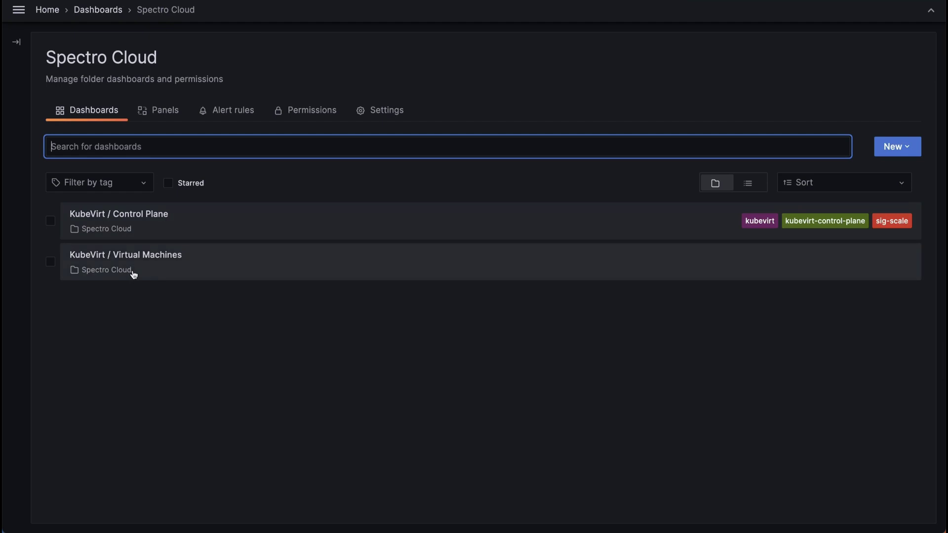
{"action": "left_click", "coordinate": [169, 183]}
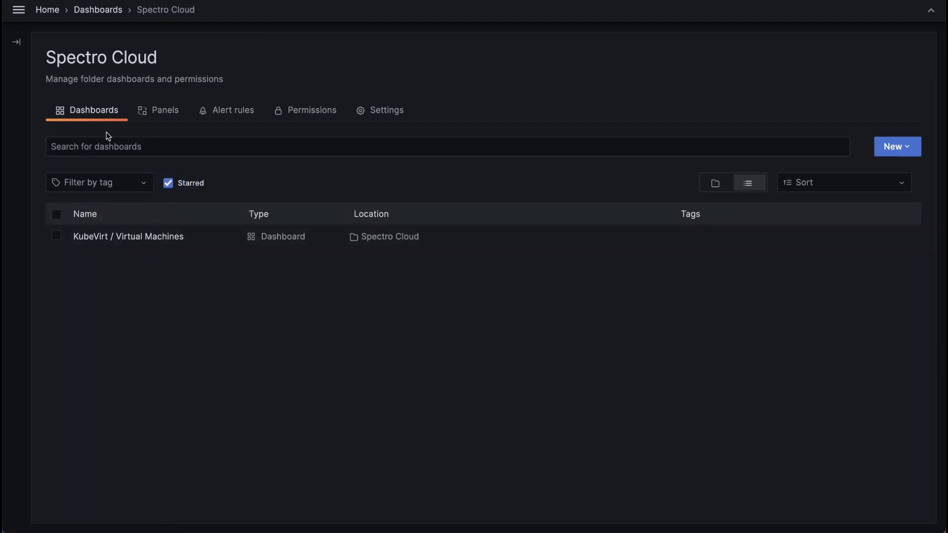
{"action": "left_click", "coordinate": [107, 10]}
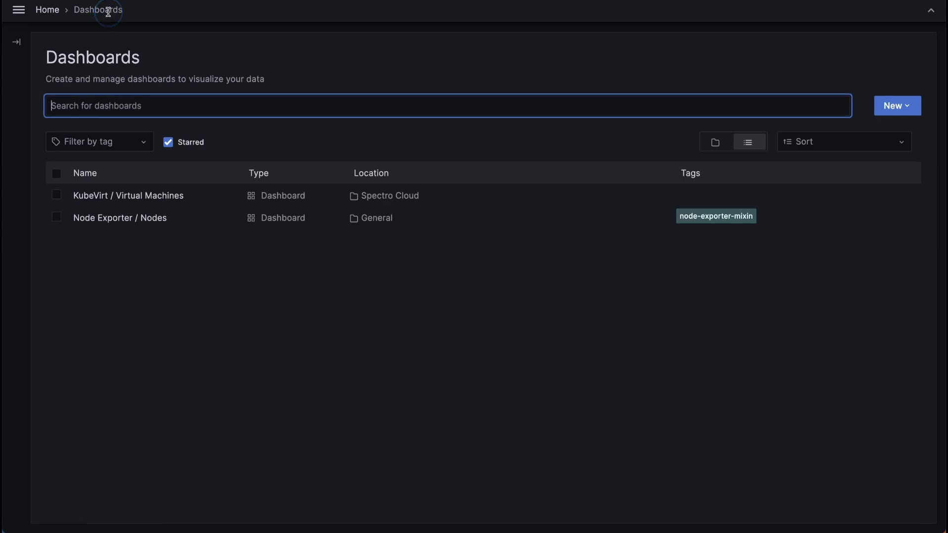
{"action": "left_click", "coordinate": [129, 223]}
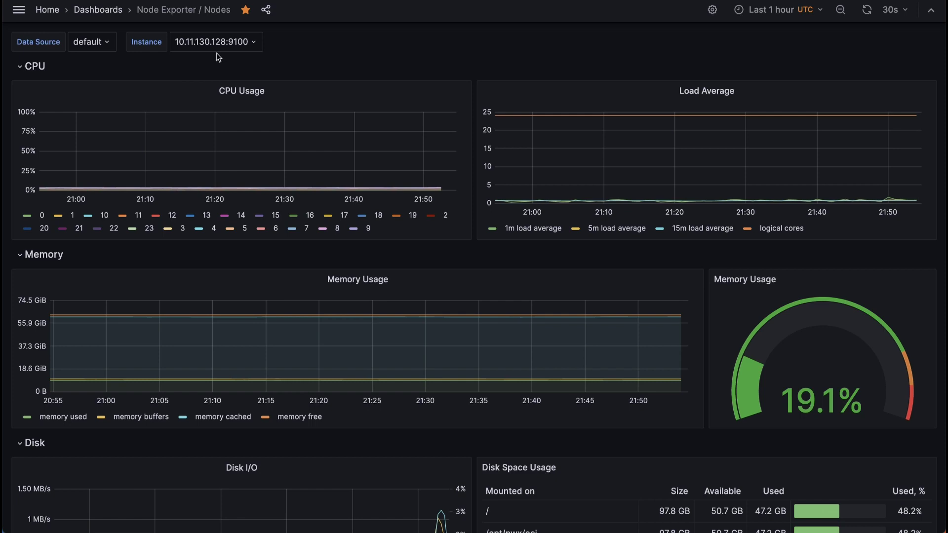
{"action": "mouse_move", "coordinate": [212, 148]}
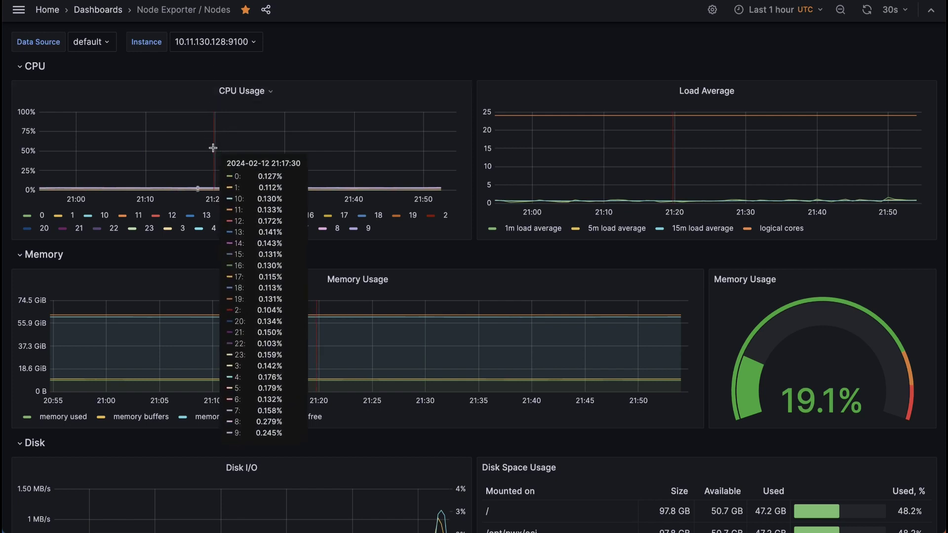
{"action": "scroll", "coordinate": [428, 212], "scroll_direction": "down", "scroll_amount": 3}
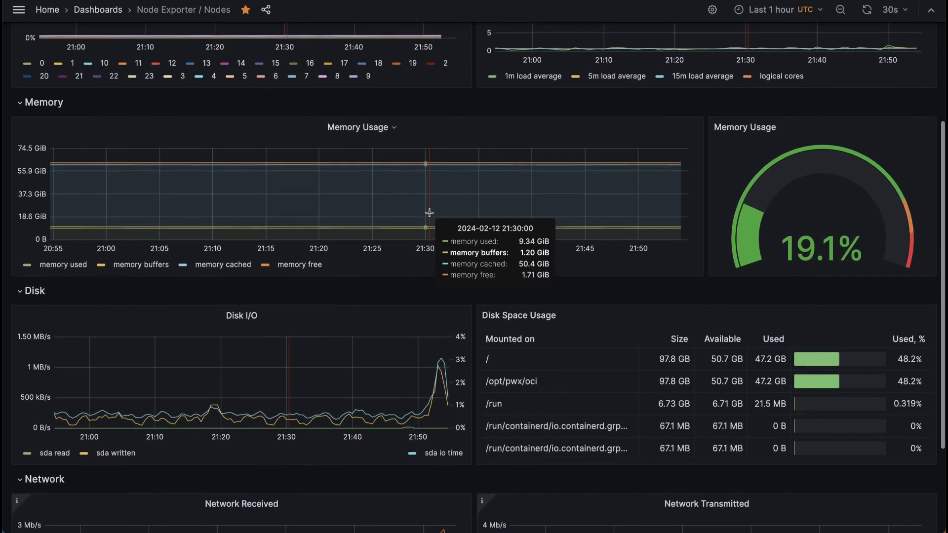
{"action": "scroll", "coordinate": [429, 213], "scroll_direction": "down", "scroll_amount": 3}
{"action": "scroll", "coordinate": [361, 185], "scroll_direction": "up", "scroll_amount": 4}
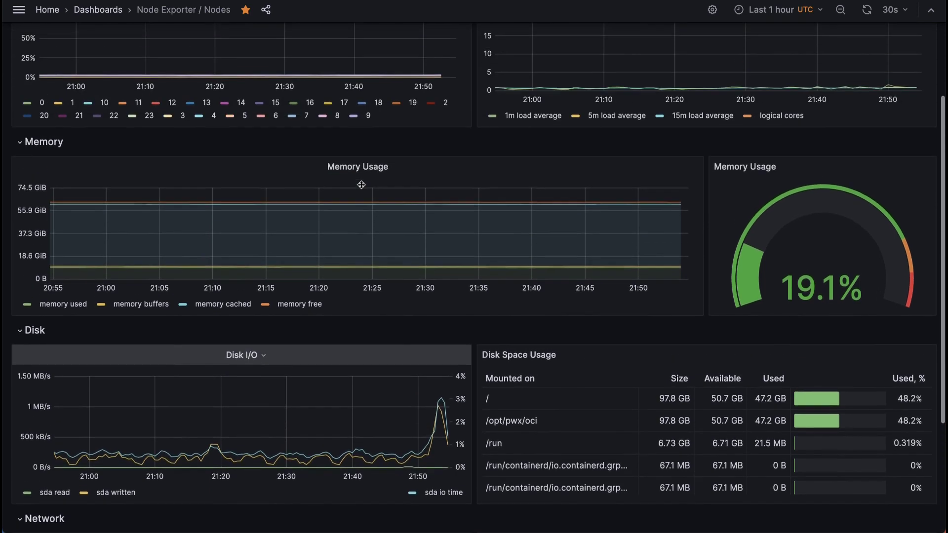
{"action": "scroll", "coordinate": [361, 184], "scroll_direction": "up", "scroll_amount": 3}
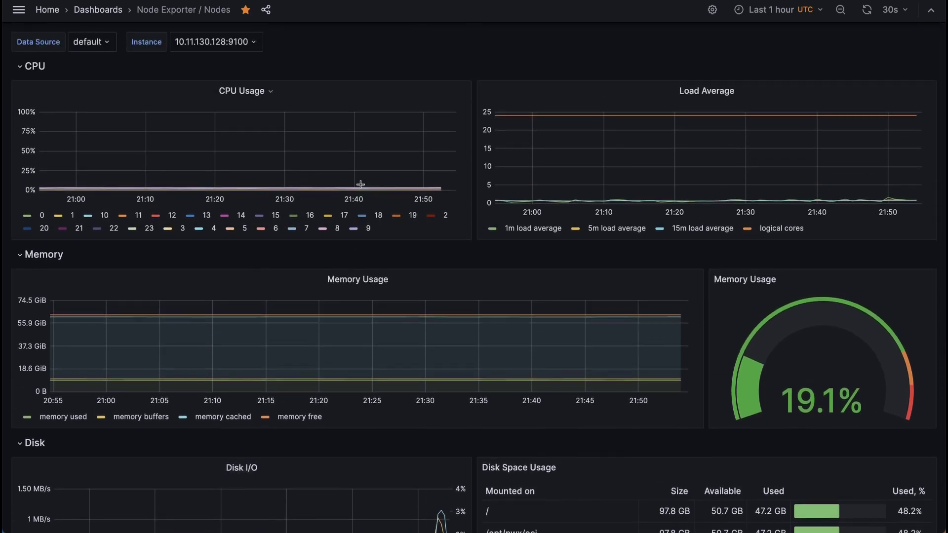